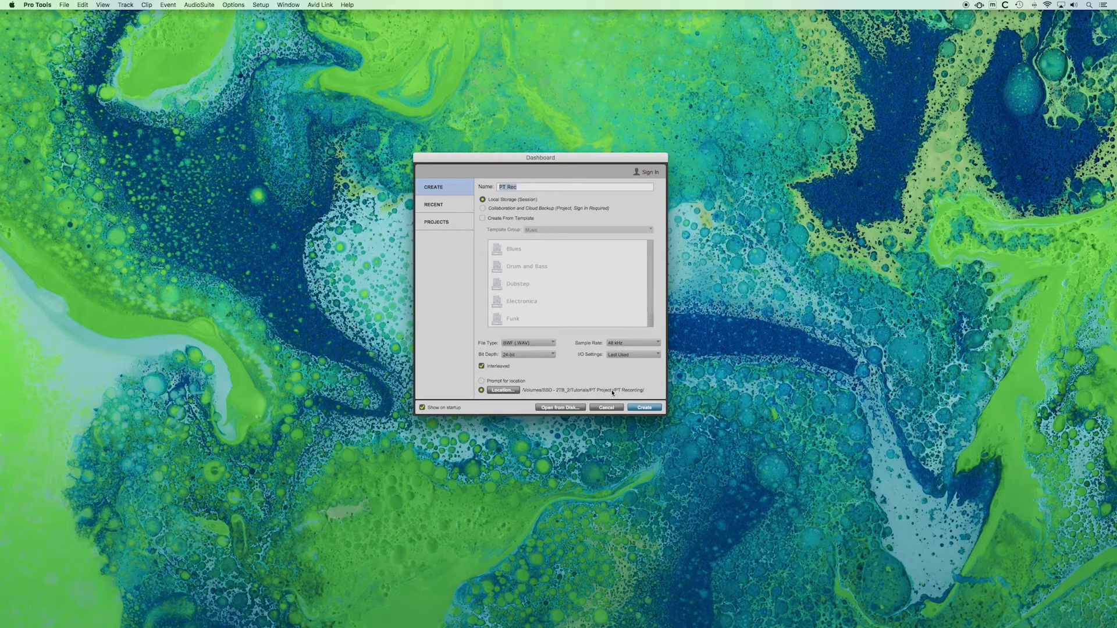
# Step: Create the PT Rec session in local storage and bring its Edit window to the front
pyautogui.click(640, 409)
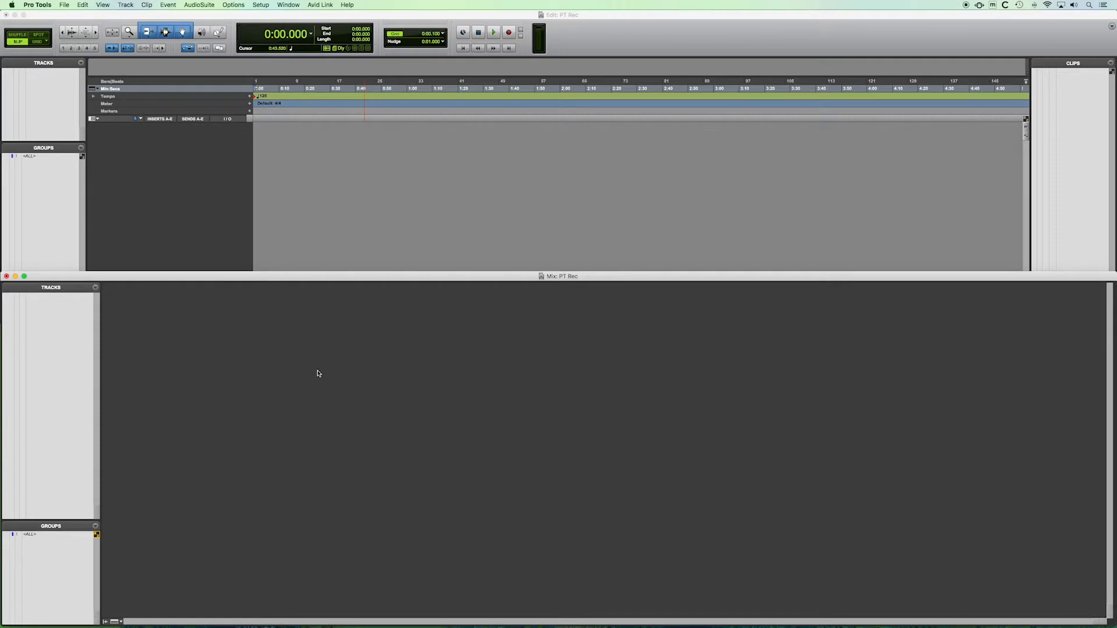
pyautogui.click(359, 158)
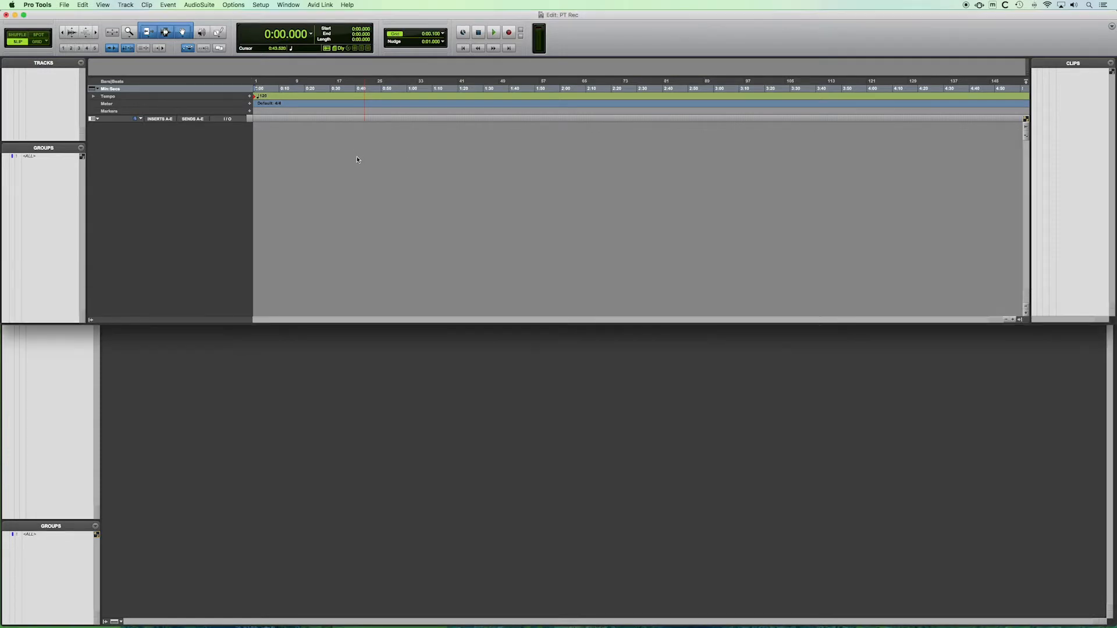
# Step: Add two mono audio tracks to the session and increase their height in the Edit window
pyautogui.click(125, 5)
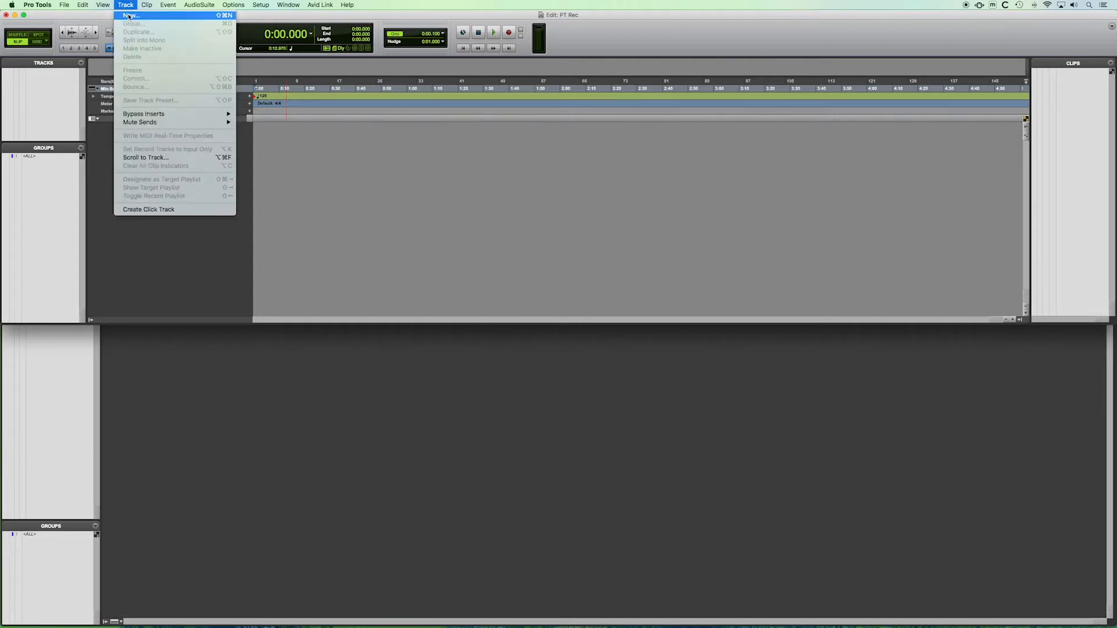
pyautogui.click(129, 15)
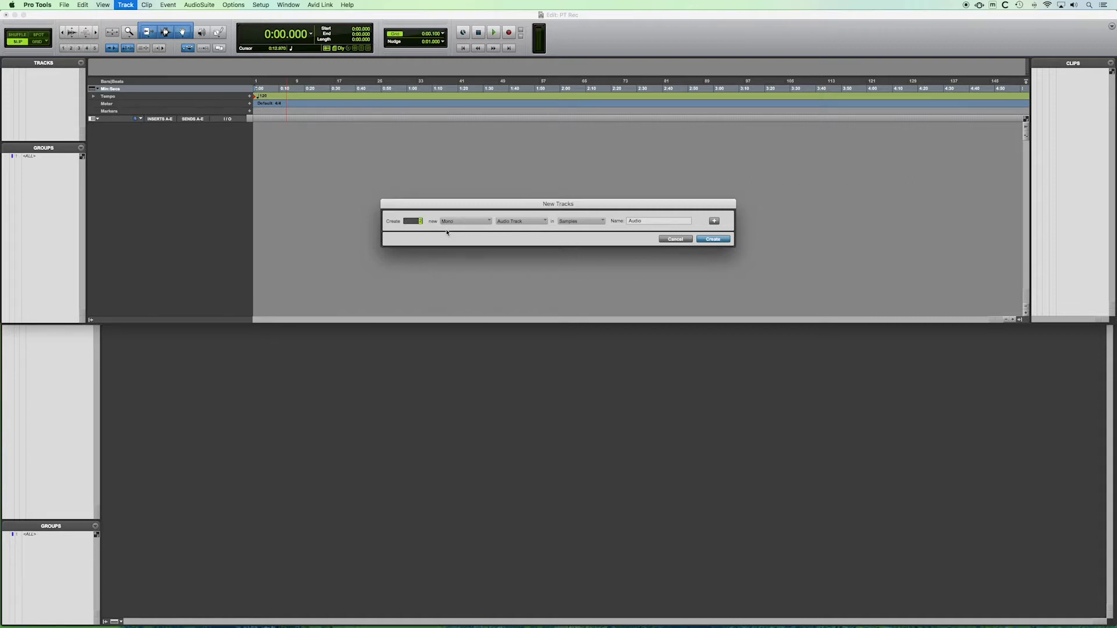
pyautogui.click(519, 222)
pyautogui.click(535, 208)
pyautogui.click(651, 221)
pyautogui.click(713, 239)
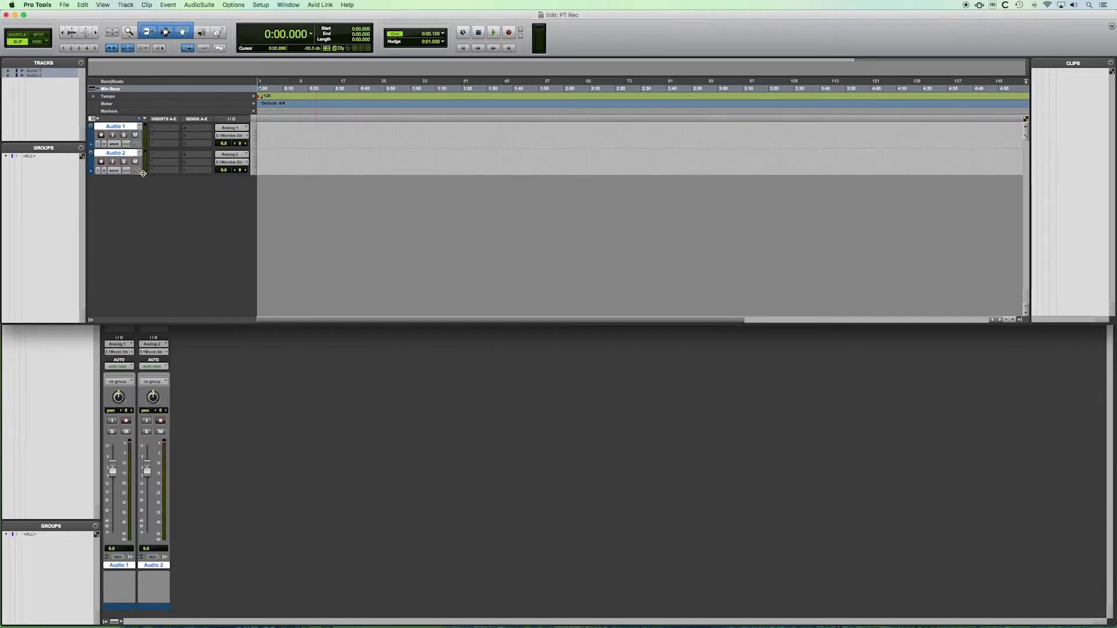
pyautogui.moveTo(134, 175); pyautogui.dragTo(135, 226)
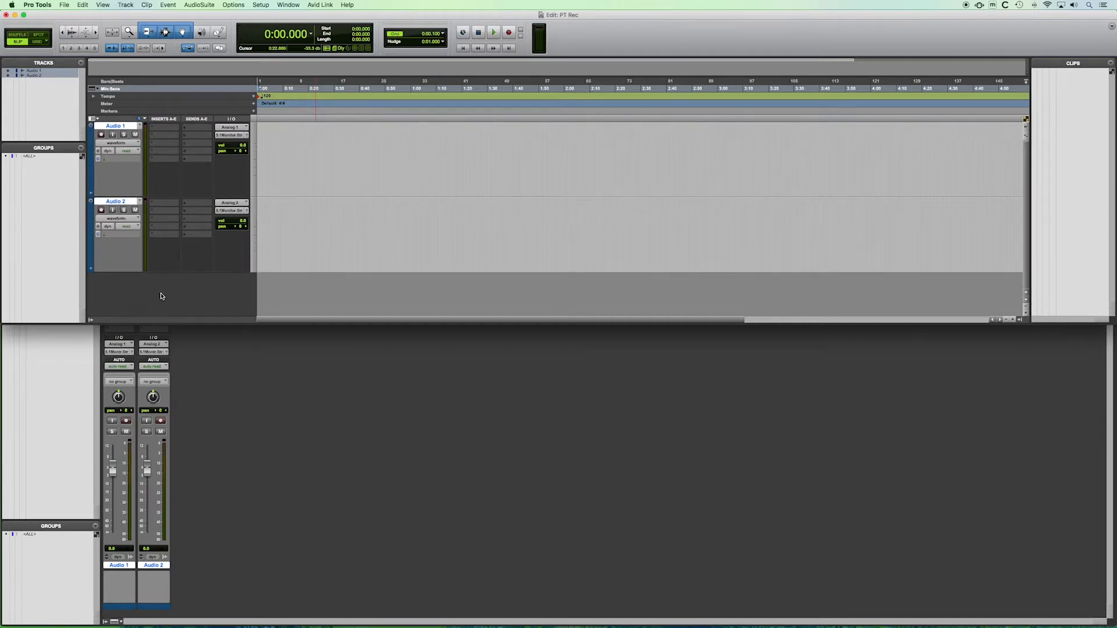
# Step: Add a stereo Master Fader track and lower its volume to about -18 dB
pyautogui.click(125, 5)
pyautogui.click(127, 13)
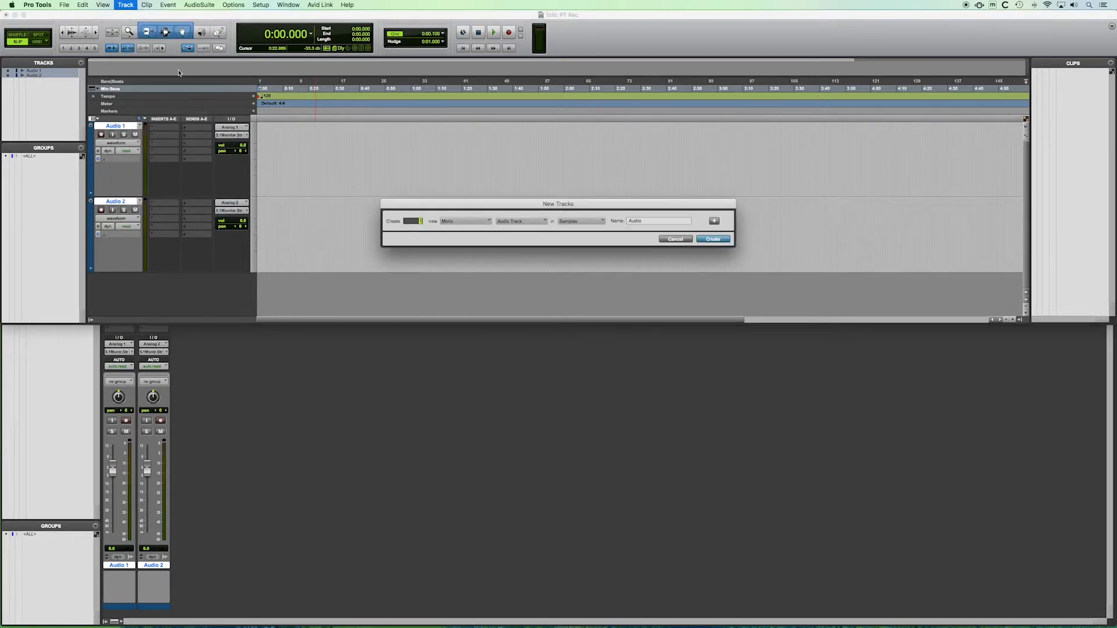
pyautogui.click(469, 221)
pyautogui.click(451, 231)
pyautogui.click(522, 221)
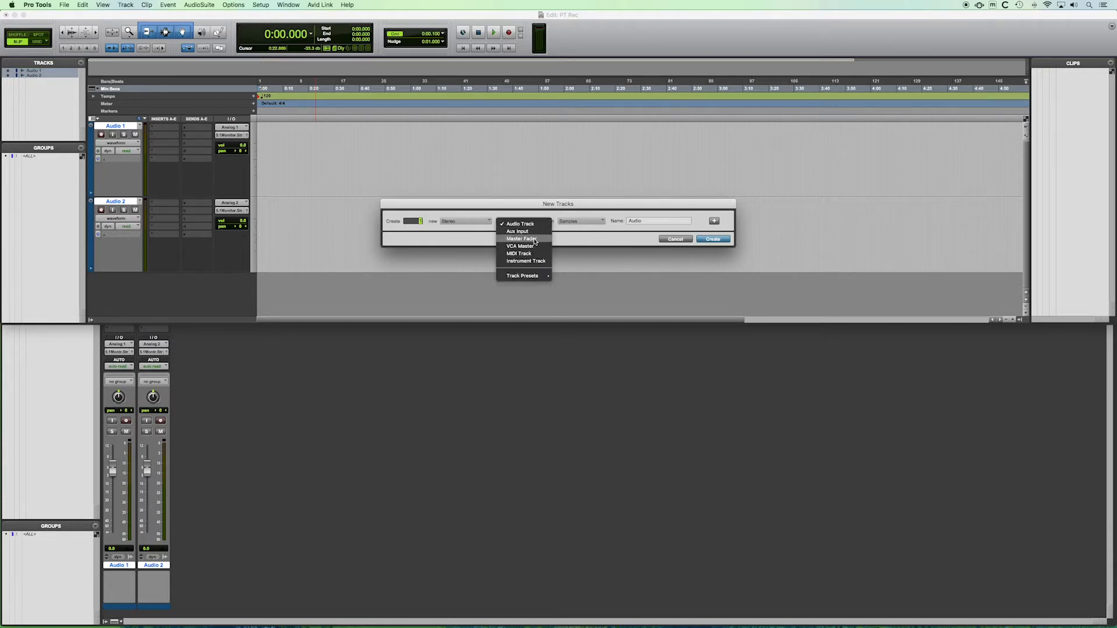
pyautogui.click(535, 239)
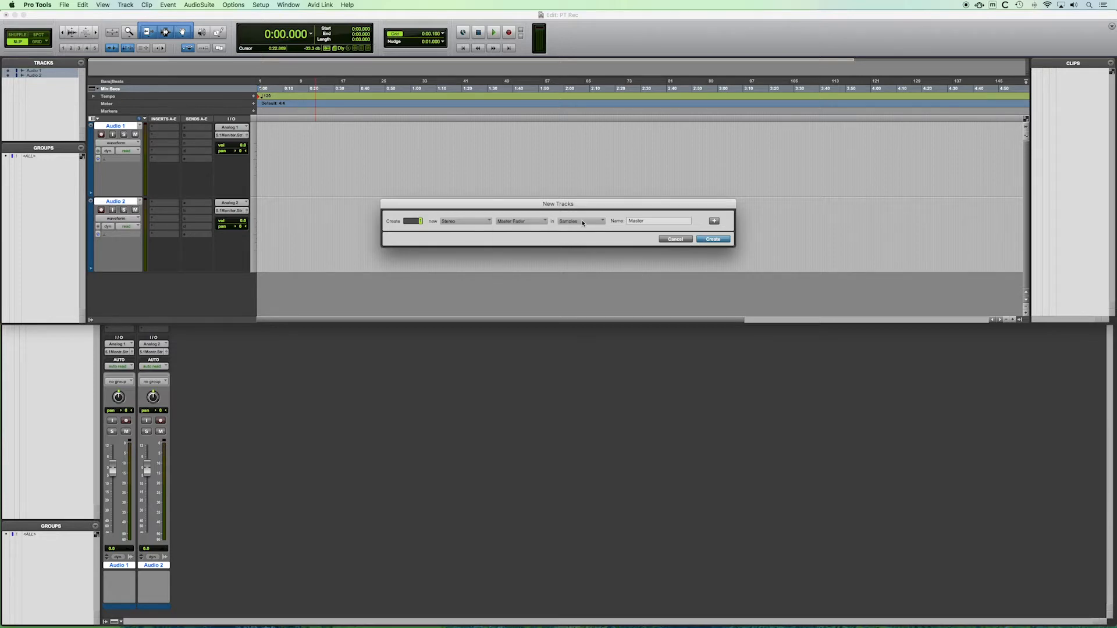
pyautogui.click(706, 240)
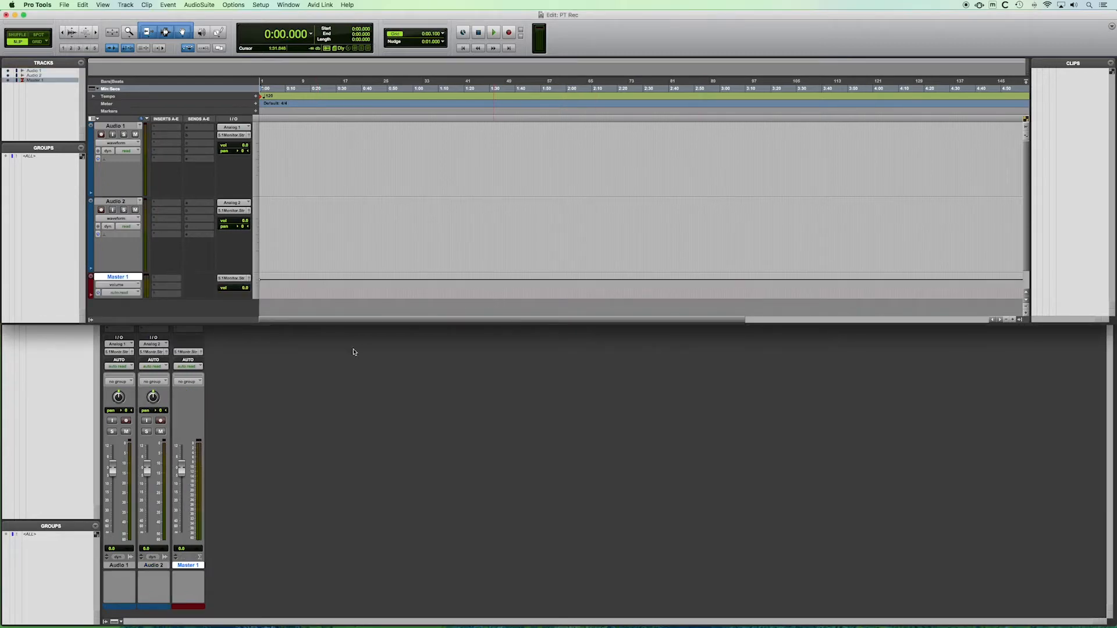
pyautogui.moveTo(184, 476); pyautogui.dragTo(183, 499)
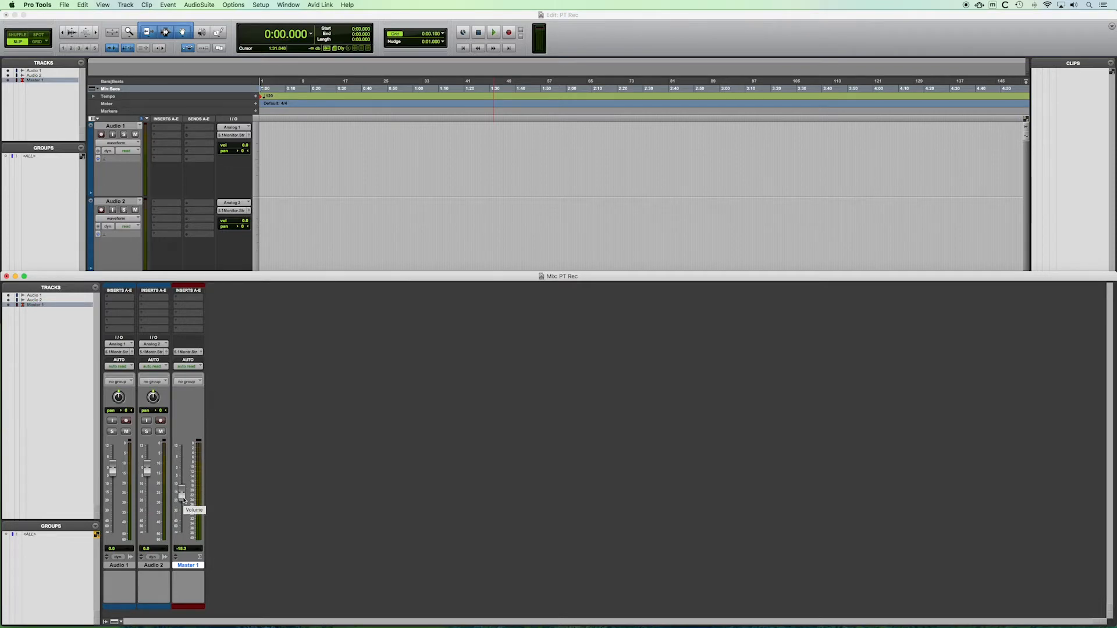
pyautogui.click(329, 214)
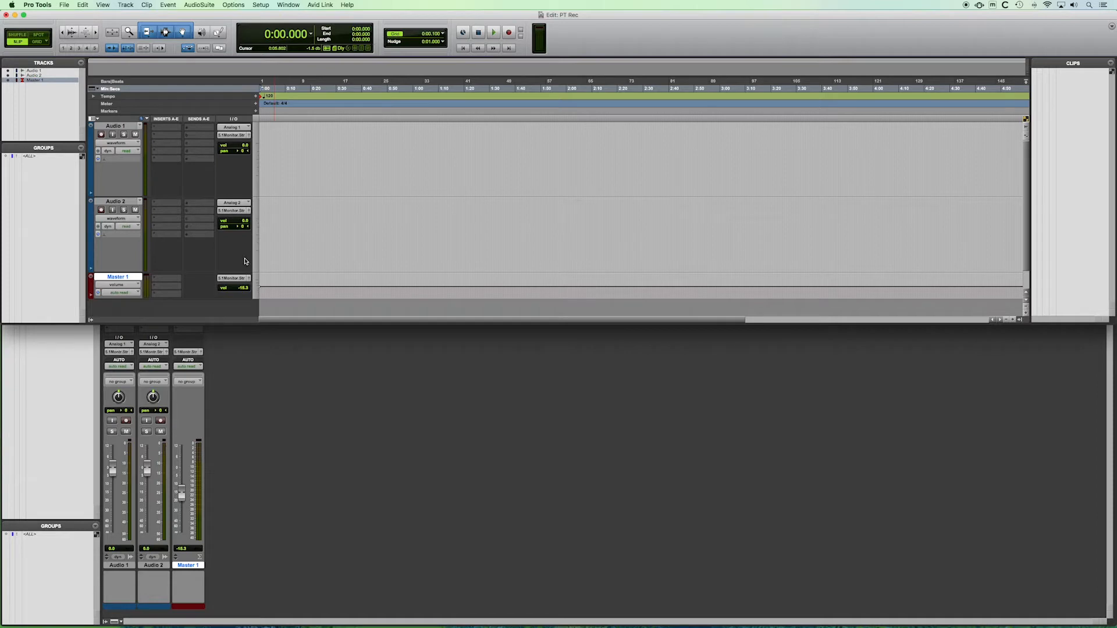
# Step: Examine the available output paths of Audio 2 and the interface inputs offered for Audio 1
pyautogui.click(115, 126)
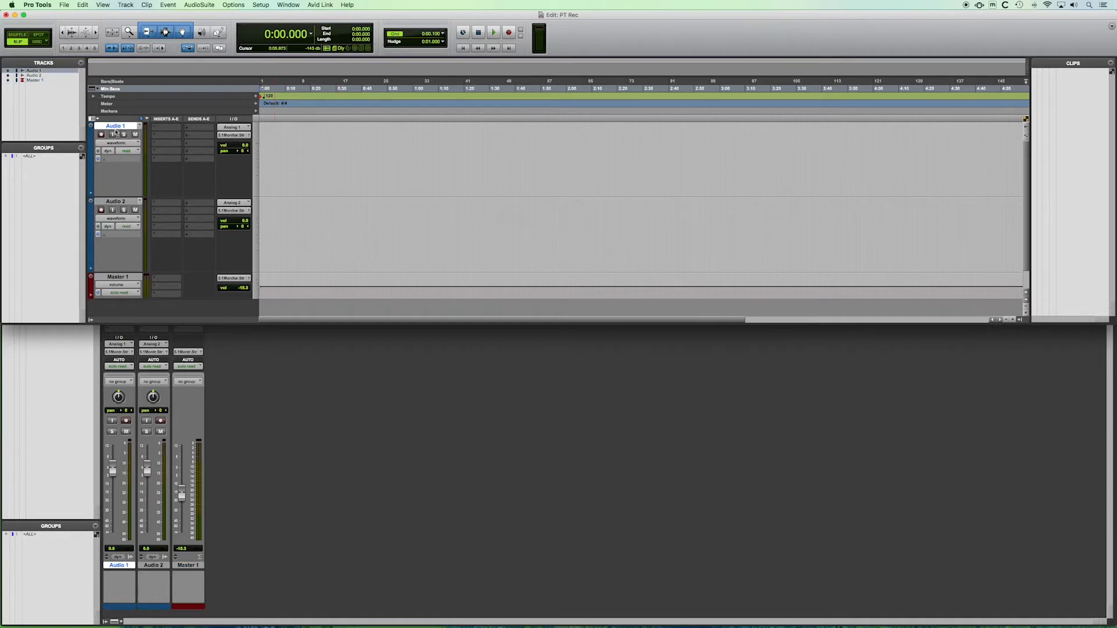
pyautogui.click(106, 202)
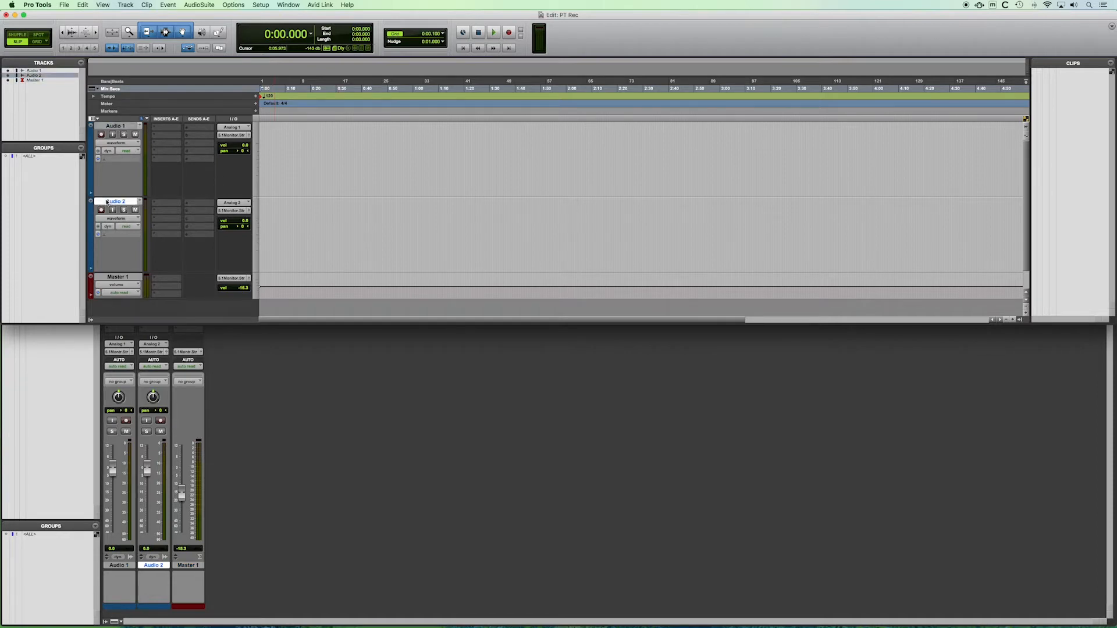
pyautogui.click(229, 213)
pyautogui.moveTo(229, 212)
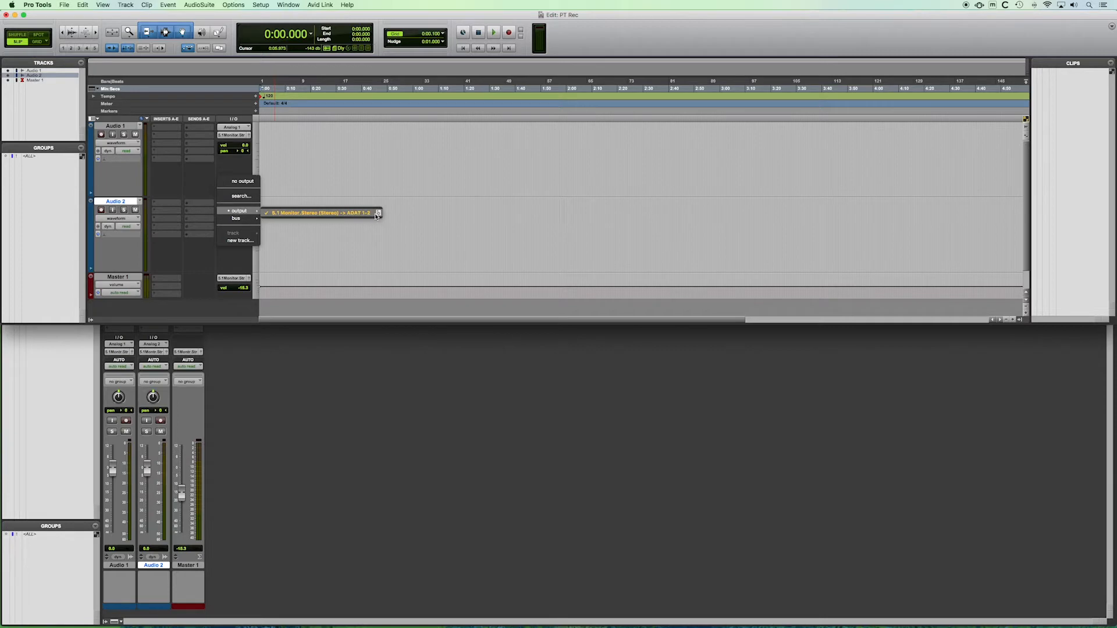
pyautogui.click(361, 232)
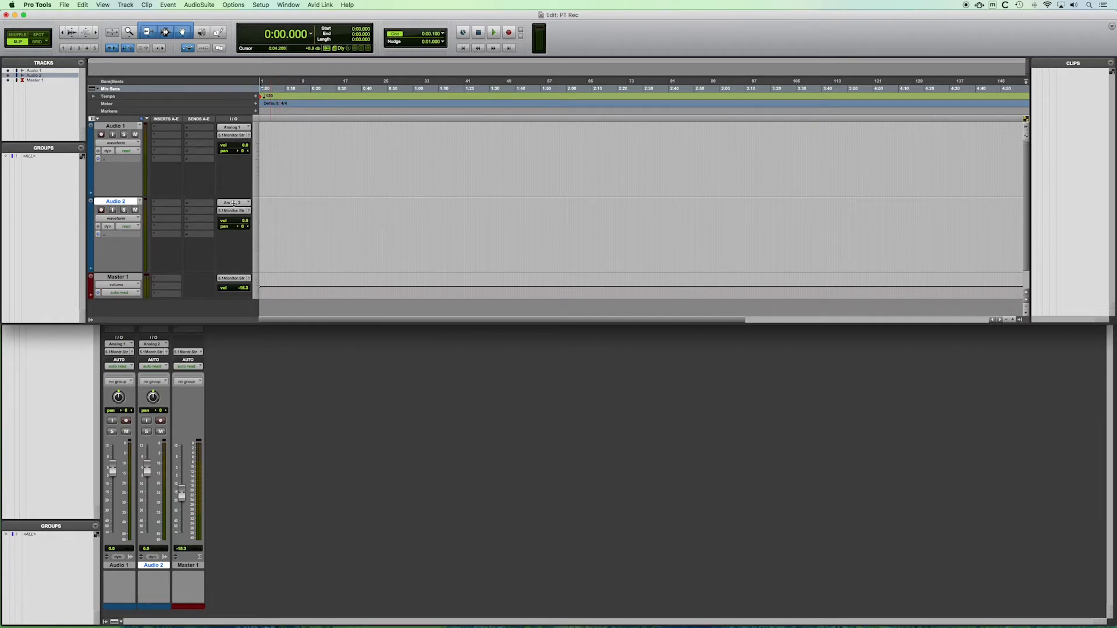
pyautogui.click(245, 132)
pyautogui.moveTo(242, 131)
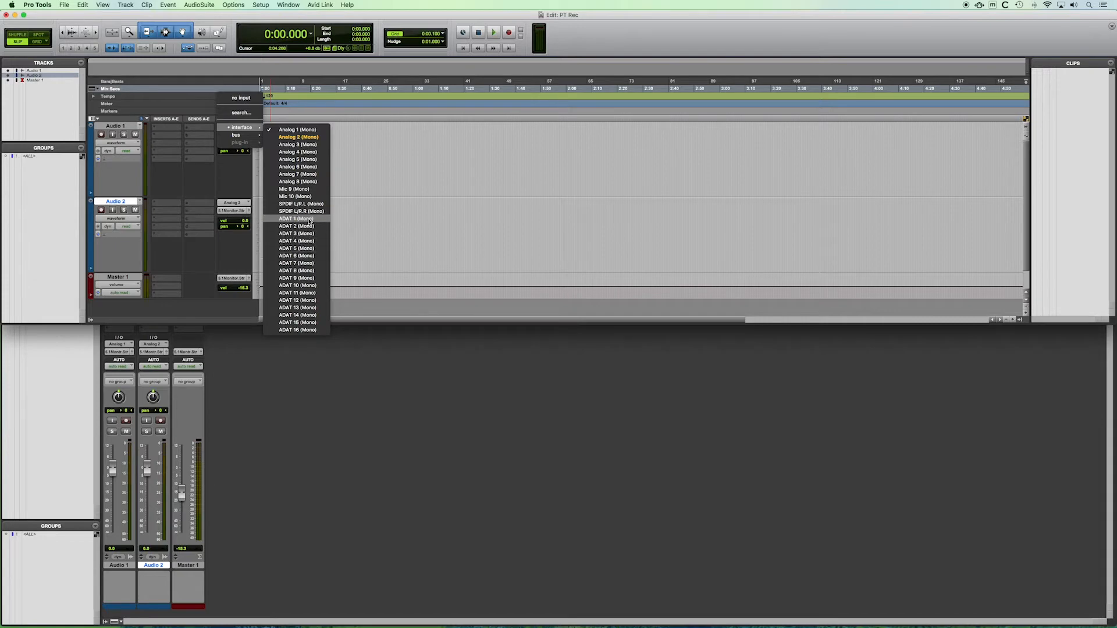
pyautogui.click(377, 245)
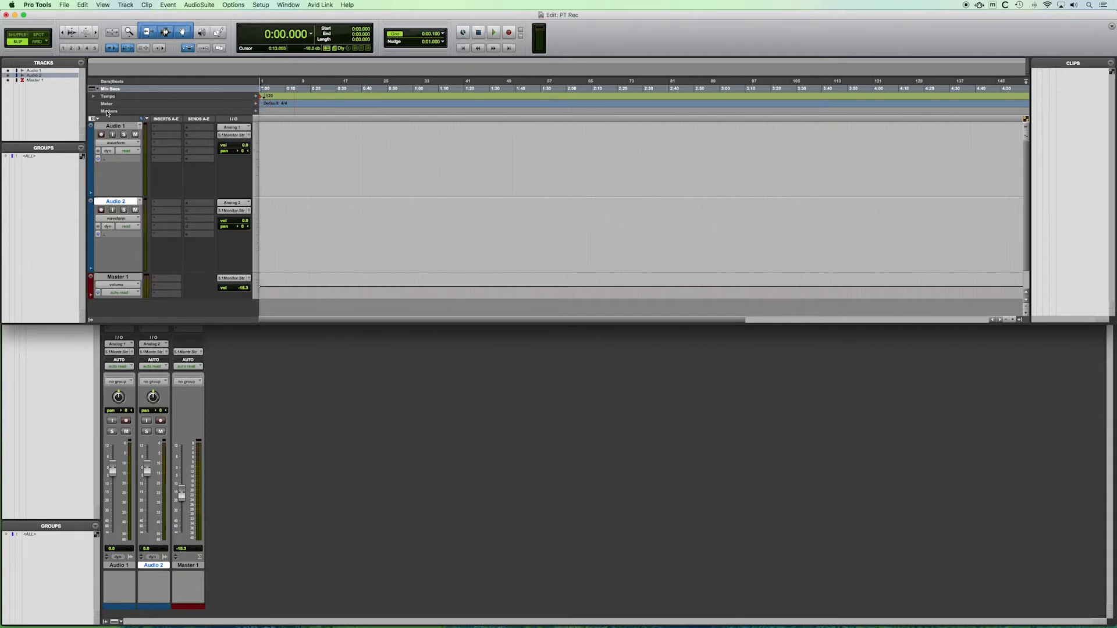
# Step: Examine the ADAT 1-2 input and output paths in I/O Setup, leaving without applying changes
pyautogui.click(115, 129)
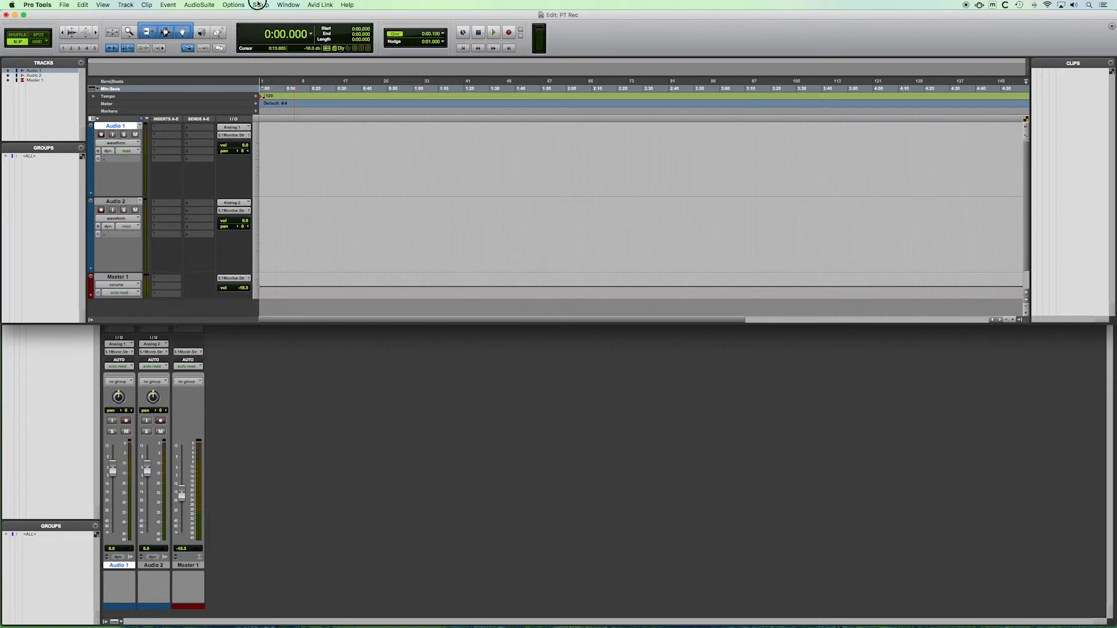
pyautogui.click(258, 5)
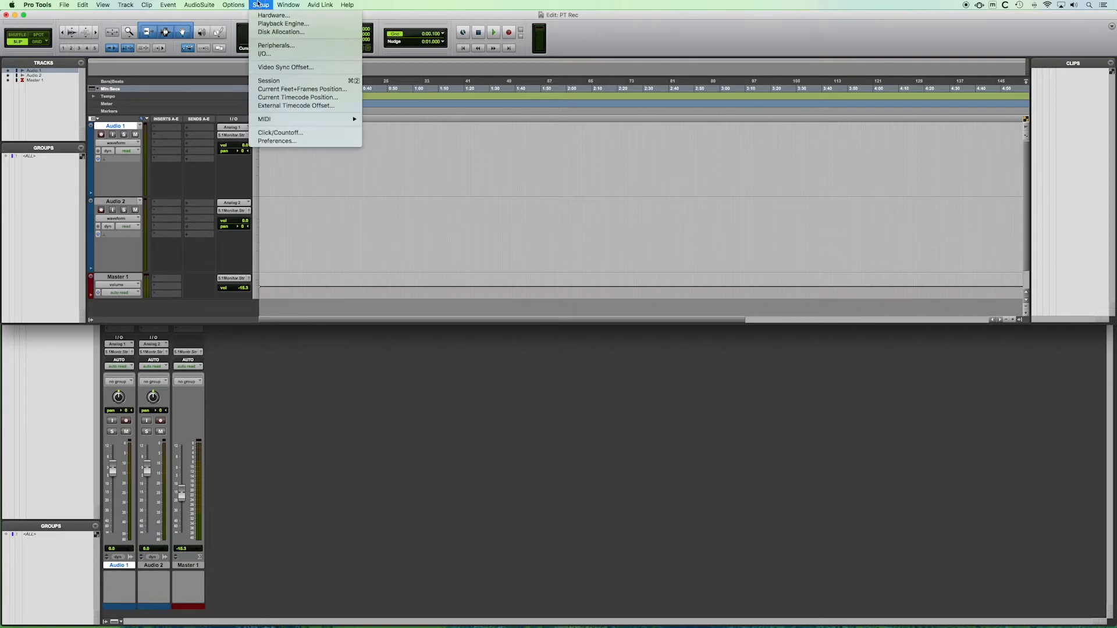
pyautogui.click(260, 53)
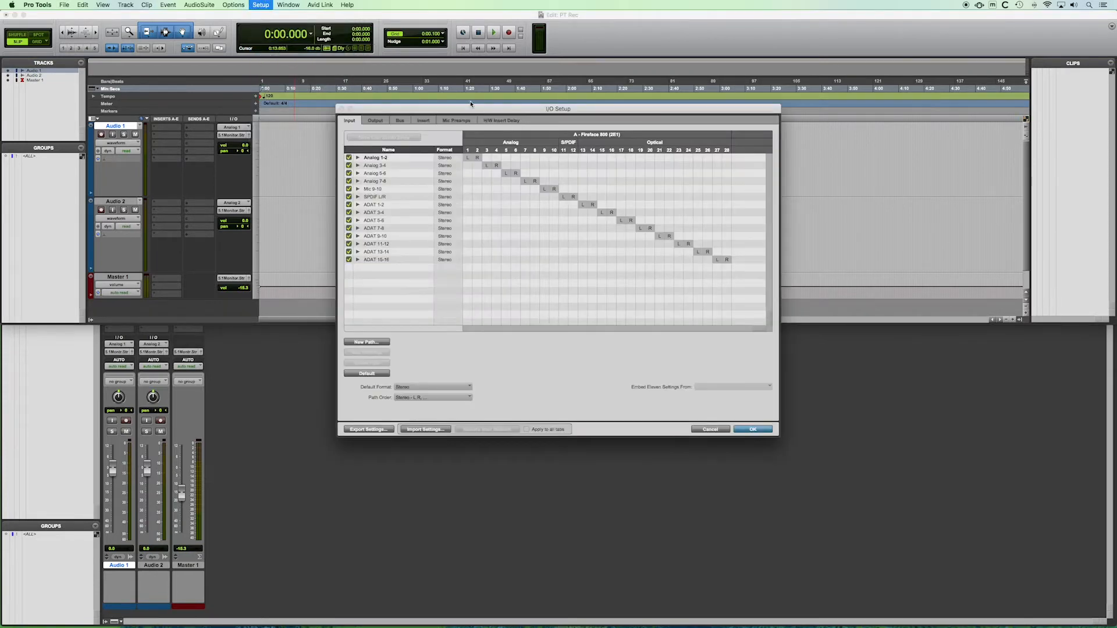
pyautogui.moveTo(475, 111); pyautogui.dragTo(443, 138)
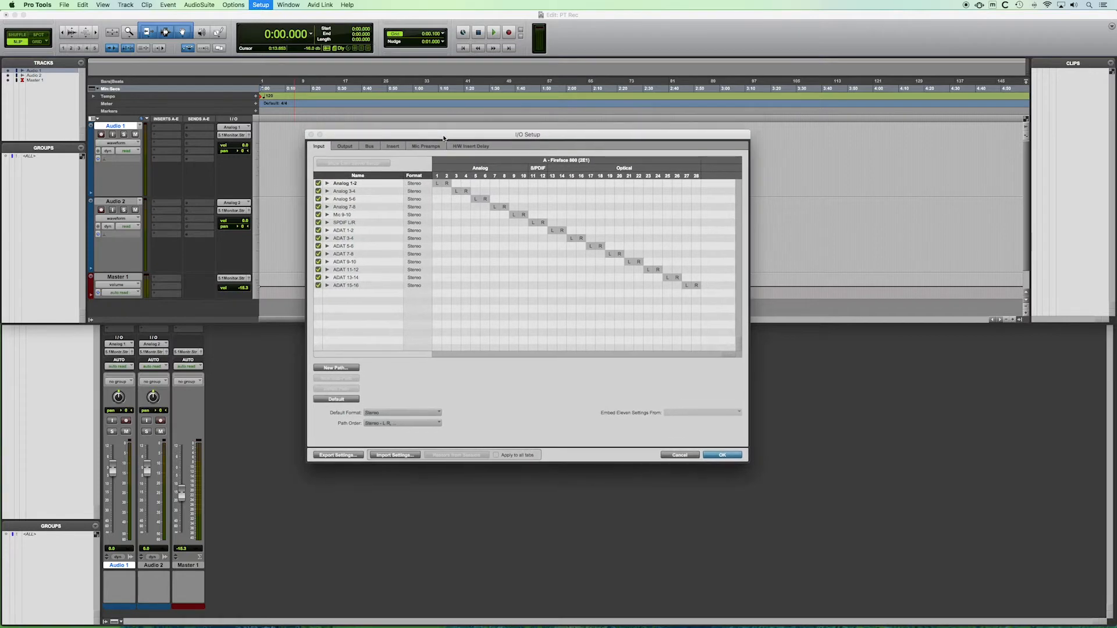
pyautogui.click(327, 231)
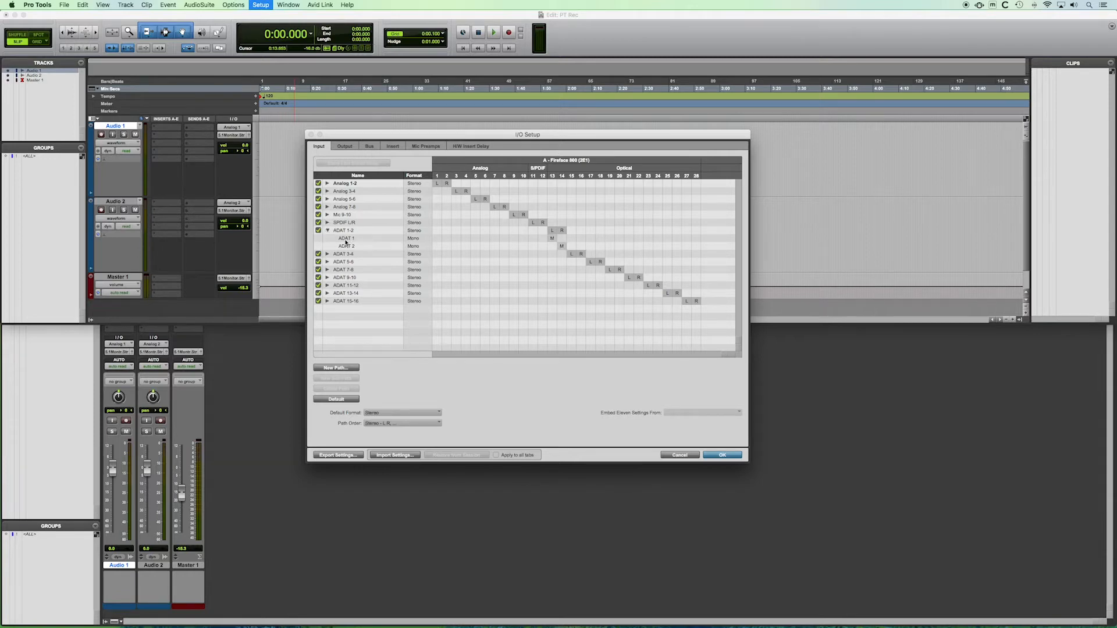
pyautogui.click(346, 240)
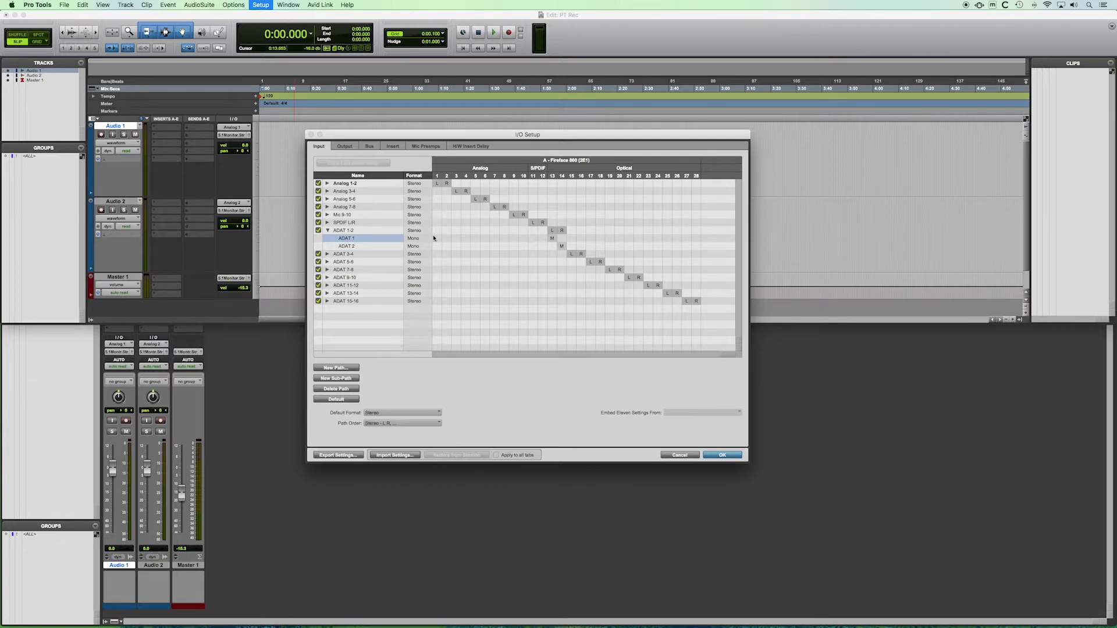
pyautogui.click(344, 146)
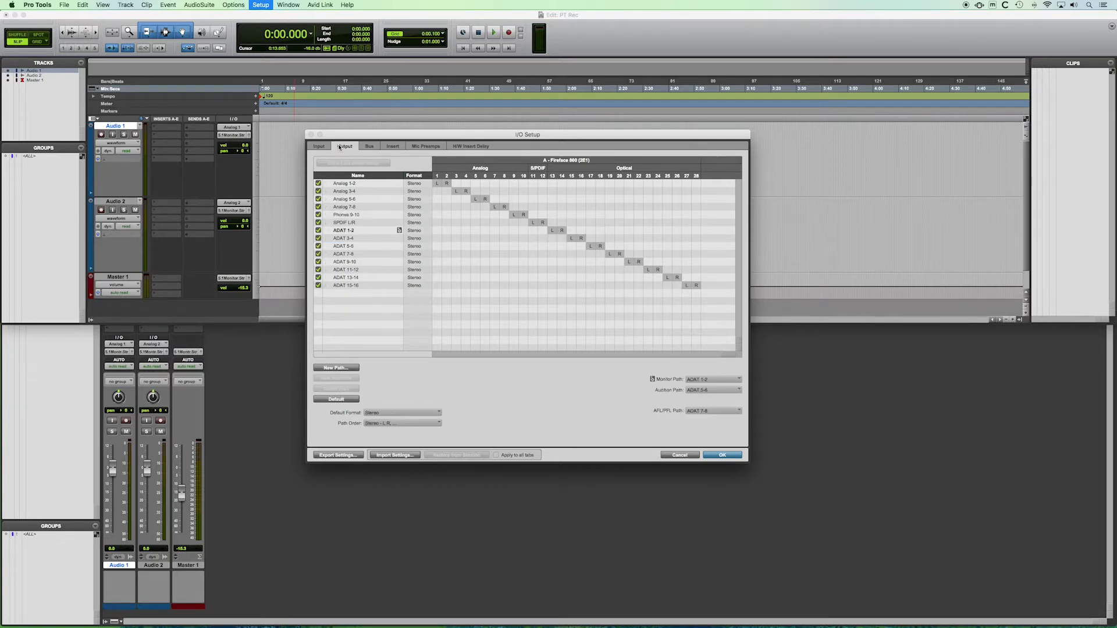
pyautogui.click(399, 233)
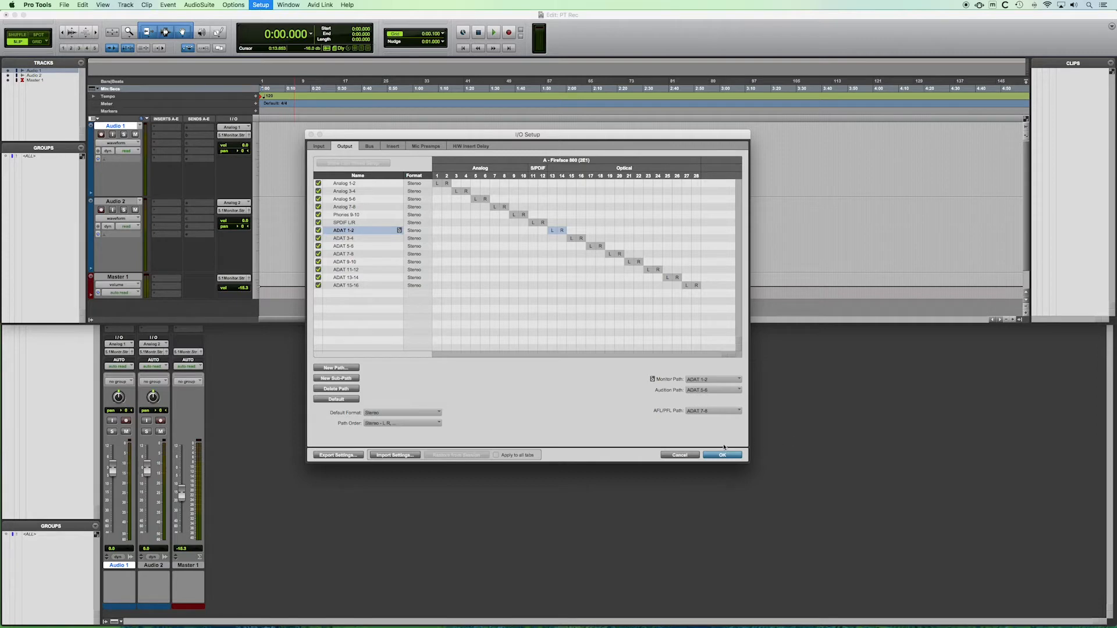
pyautogui.click(679, 455)
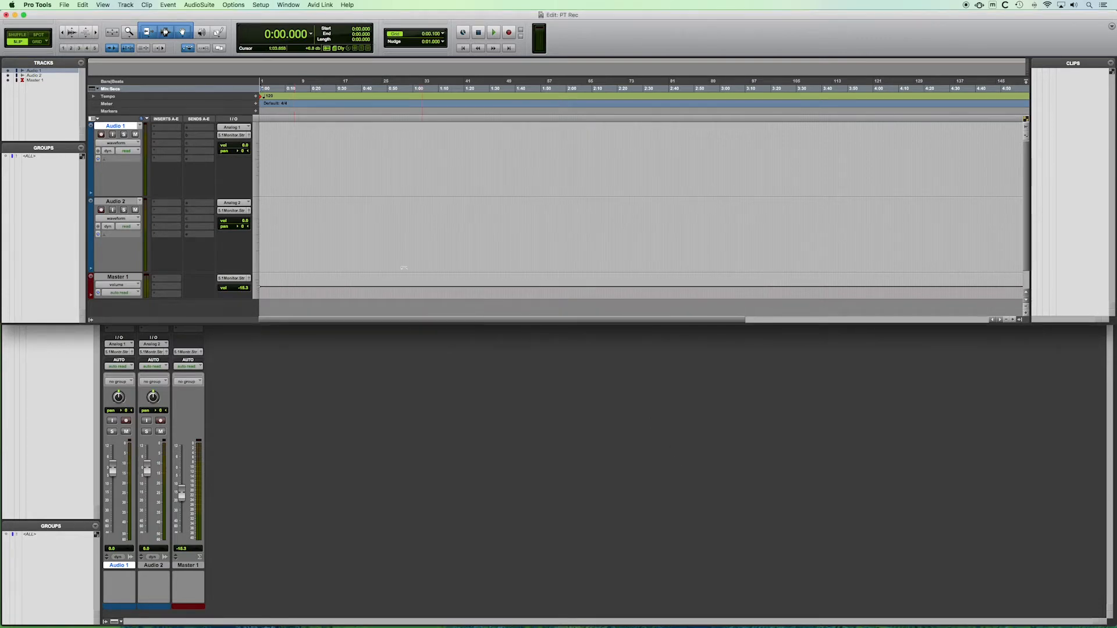
# Step: Set the input of both Audio 1 and Audio 2 to ADAT 1 (Mono)
pyautogui.click(242, 128)
pyautogui.moveTo(249, 127)
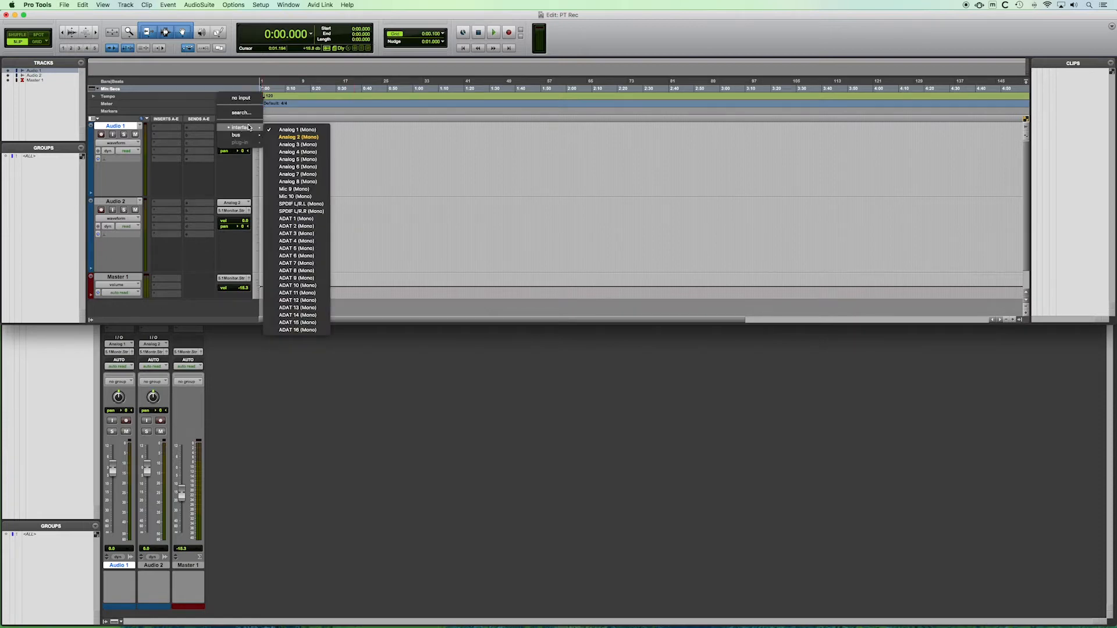
pyautogui.click(288, 220)
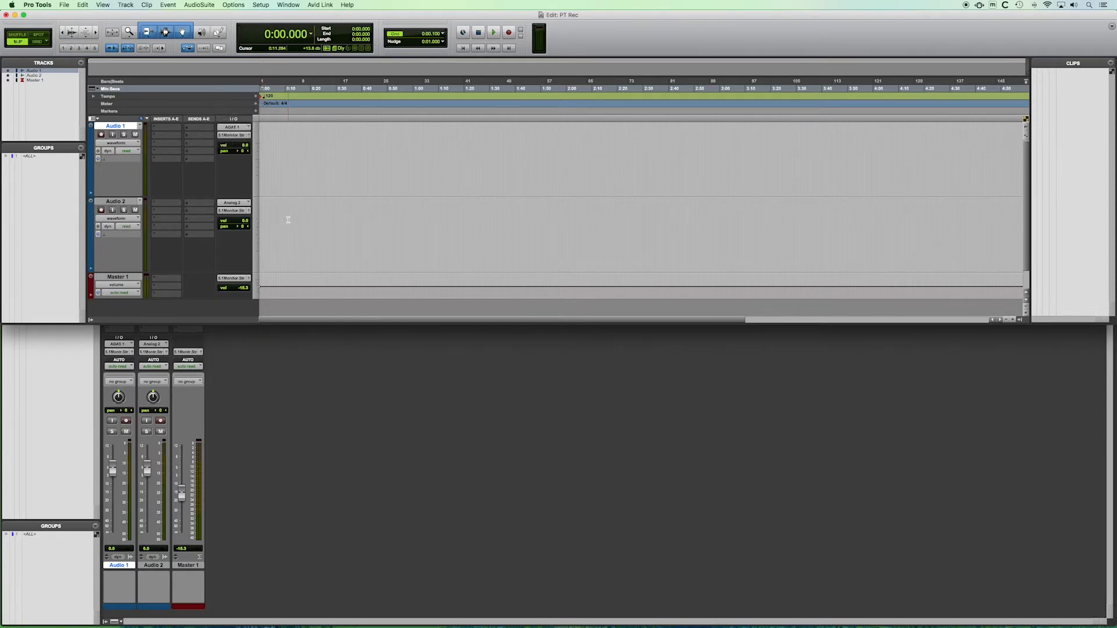
pyautogui.click(234, 203)
pyautogui.moveTo(242, 205)
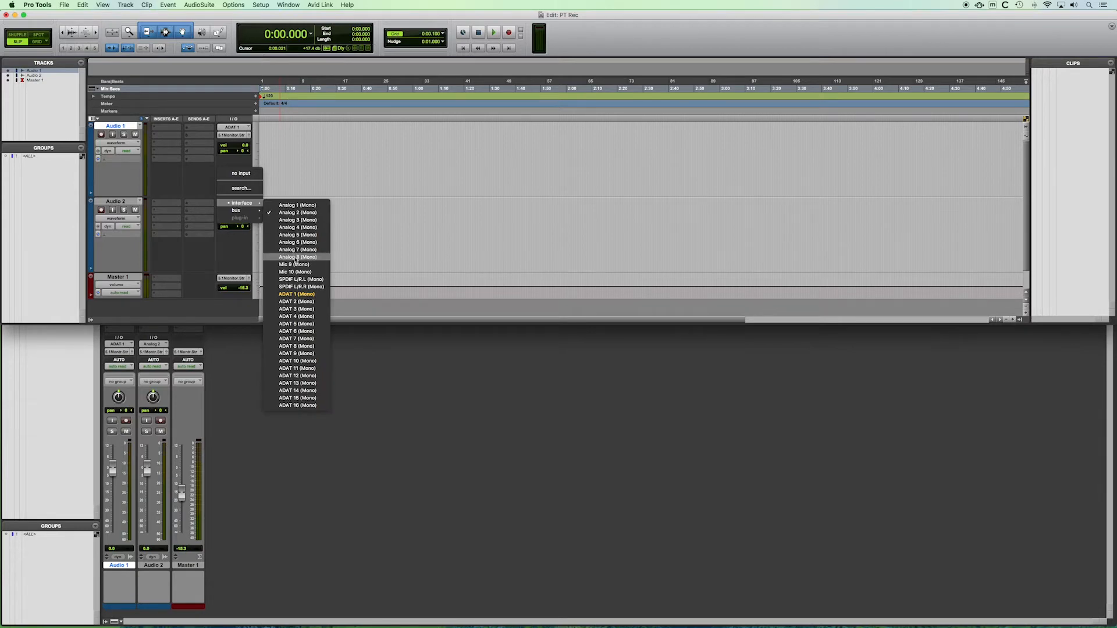
pyautogui.click(298, 296)
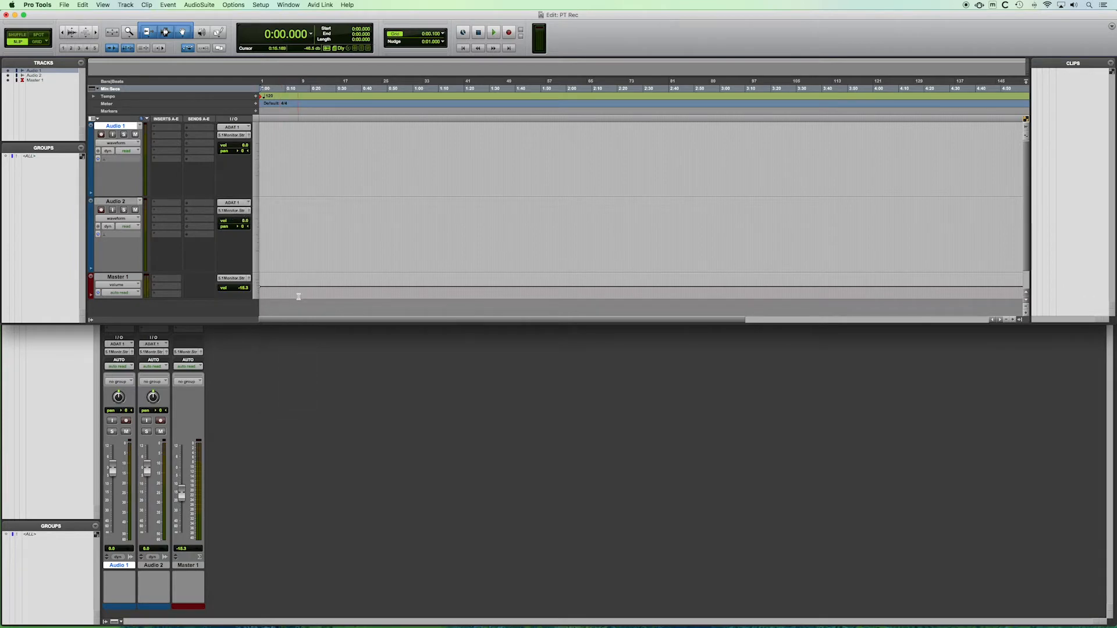
# Step: Record-enable Audio 1 to check its incoming level, and disarm it
pyautogui.click(112, 203)
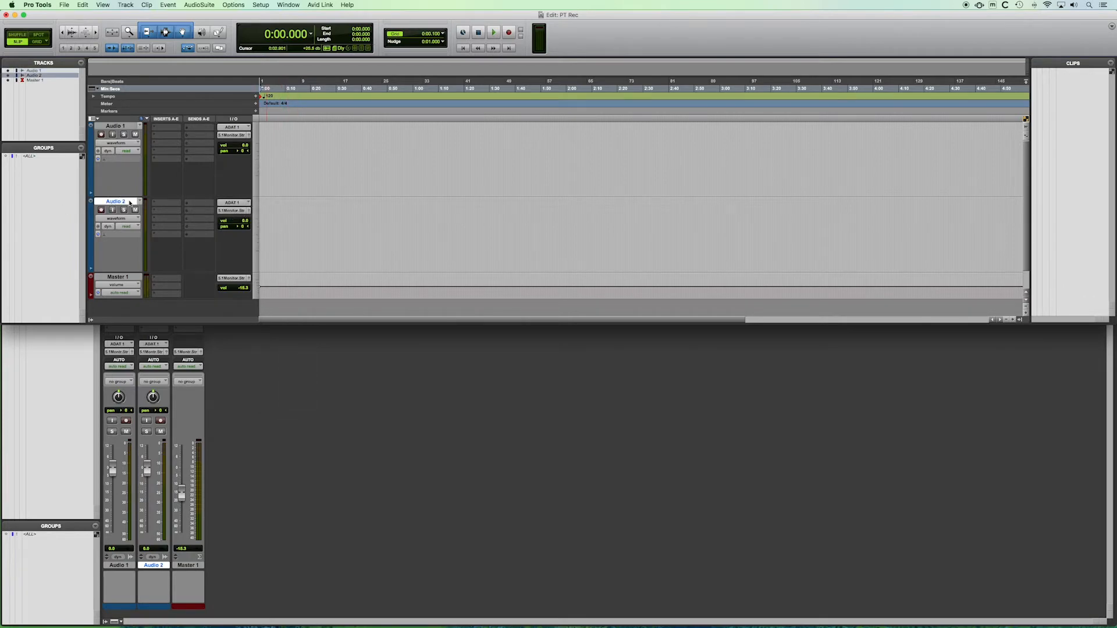
pyautogui.click(111, 126)
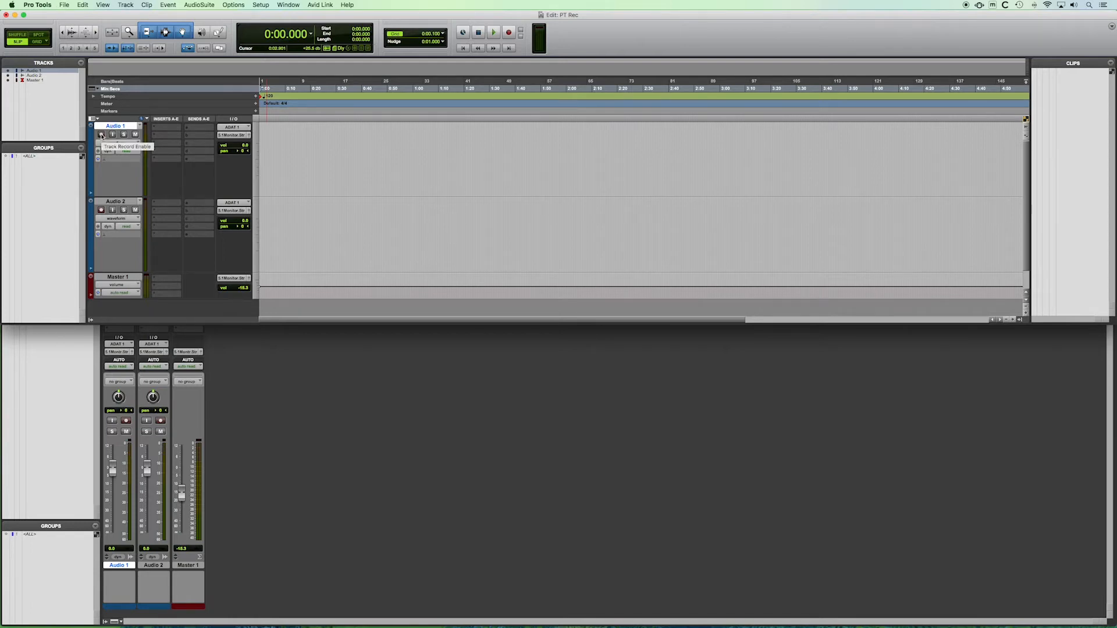
pyautogui.click(101, 135)
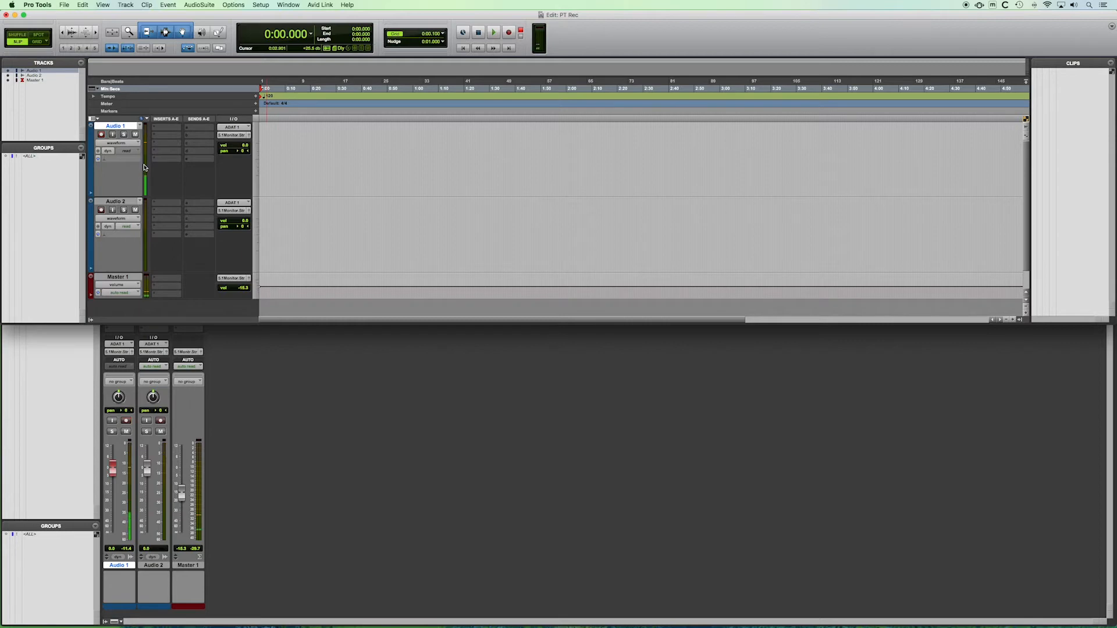
pyautogui.click(101, 134)
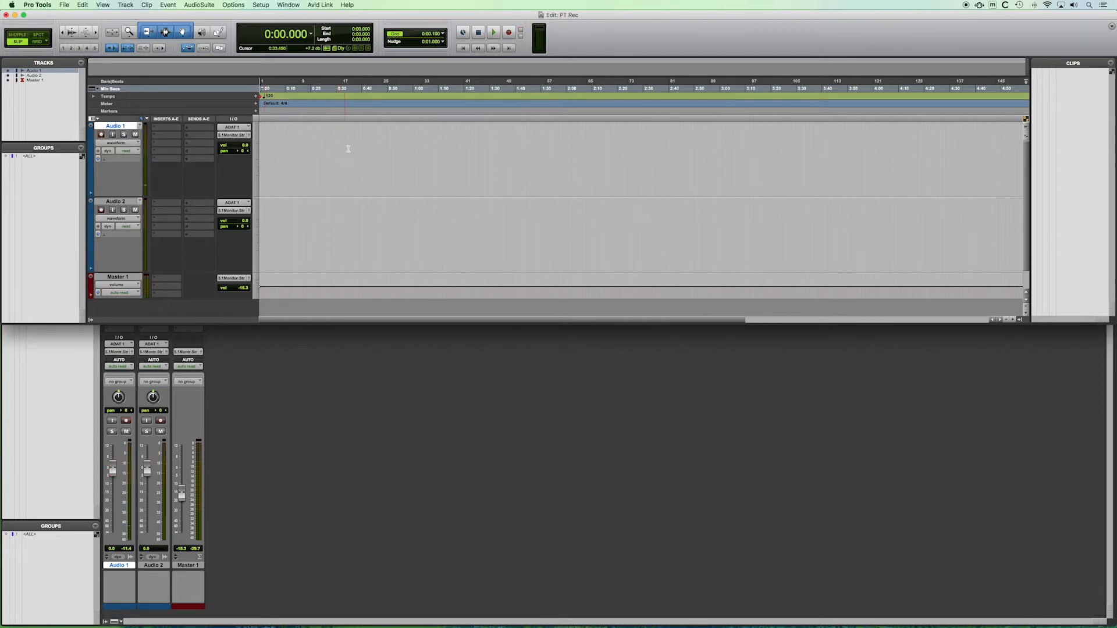
# Step: Display the Transport window and place it over the empty upper area of the Mix window
pyautogui.click(257, 3)
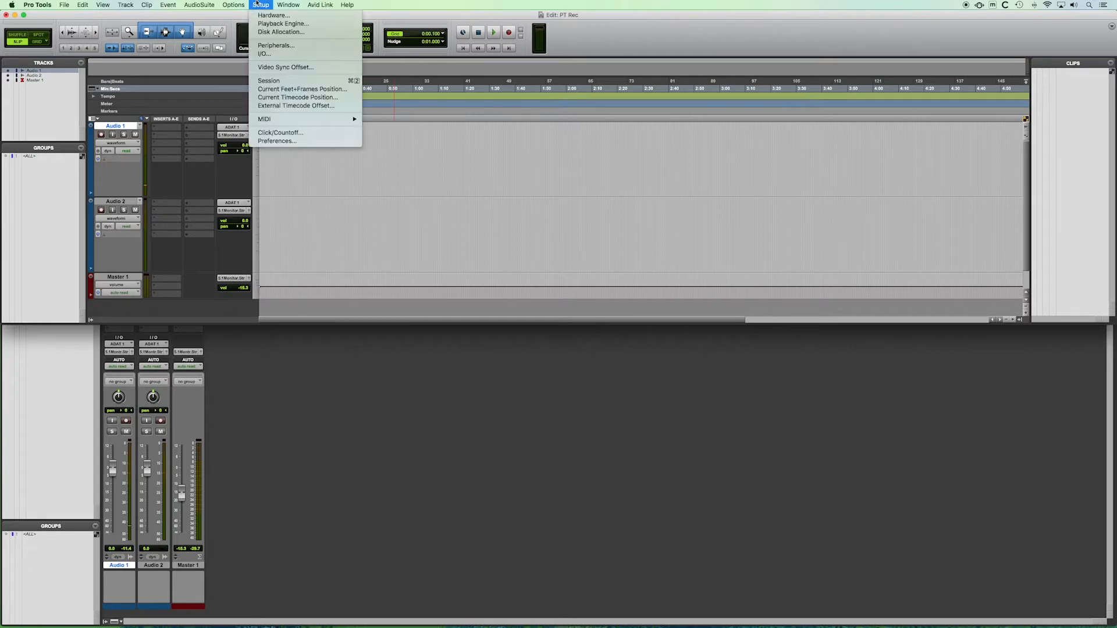
pyautogui.moveTo(288, 4)
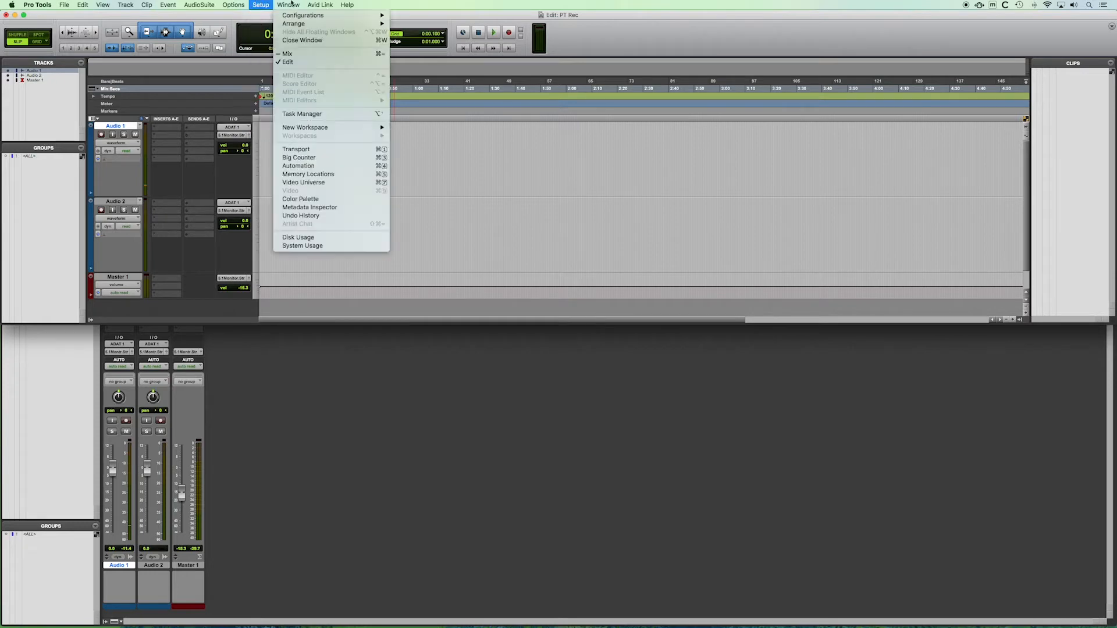
pyautogui.click(300, 151)
pyautogui.moveTo(466, 301); pyautogui.dragTo(476, 343)
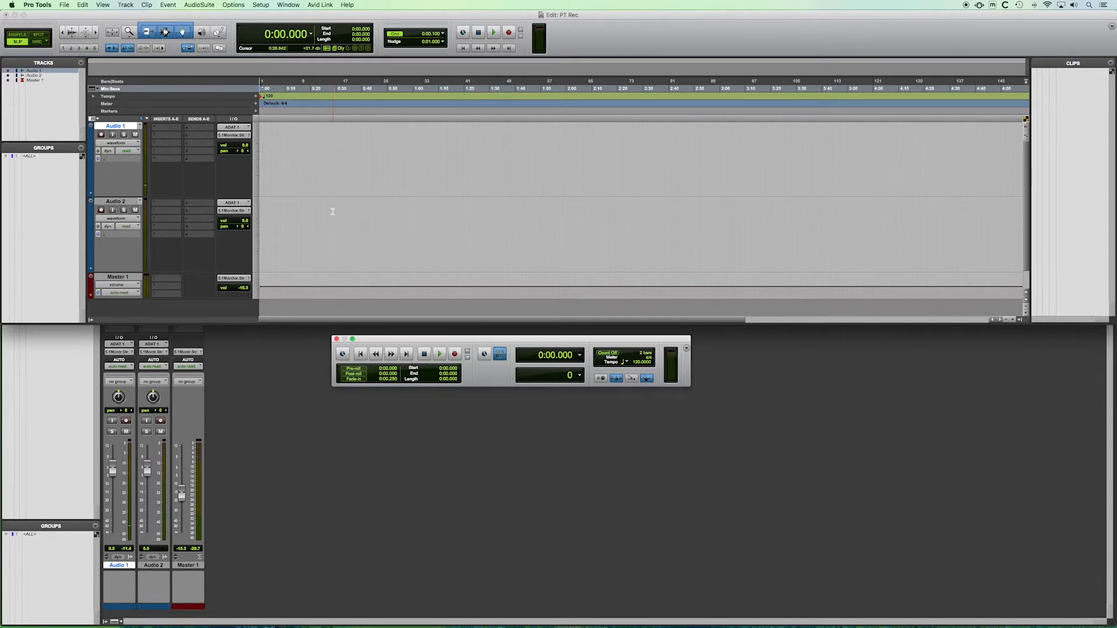
# Step: Record-enable Audio 1 and record a take of about 12 seconds from the session start
pyautogui.click(101, 135)
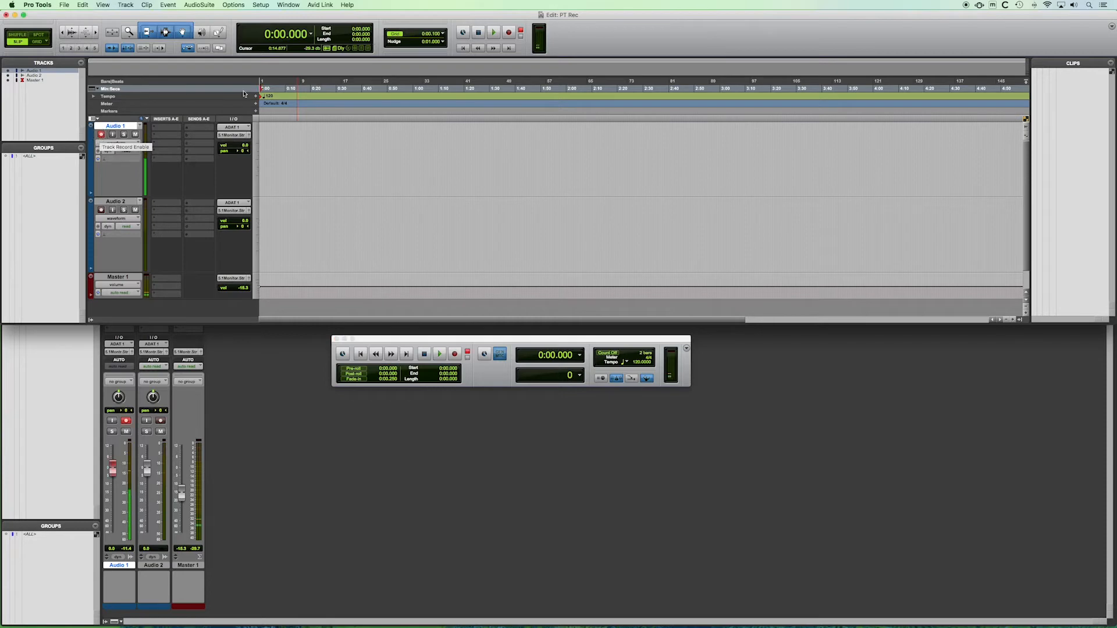
pyautogui.click(508, 33)
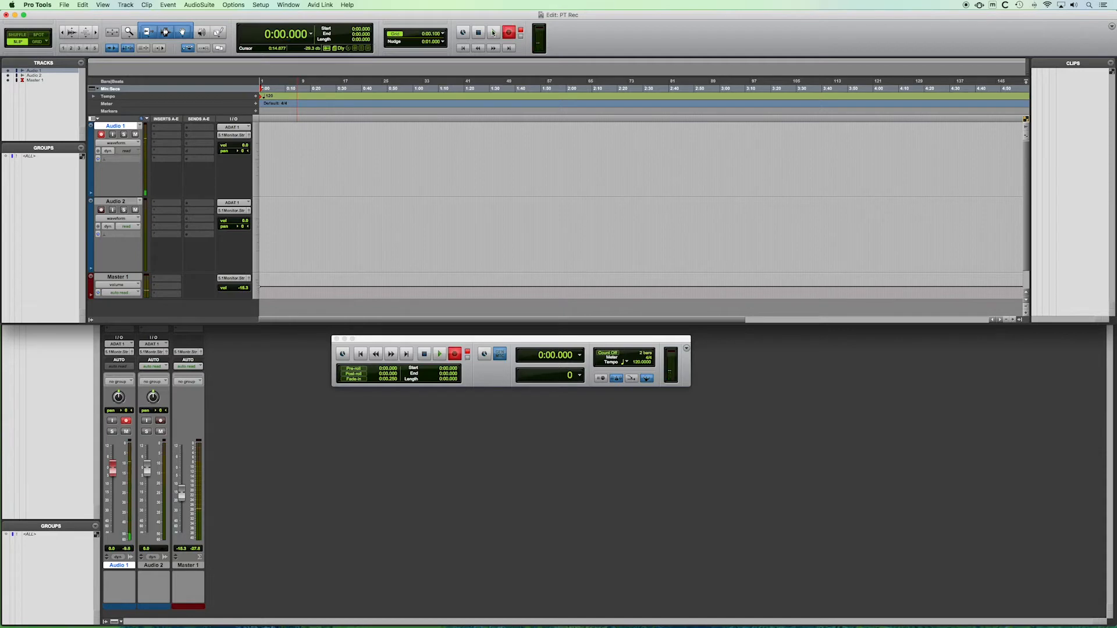
pyautogui.click(494, 33)
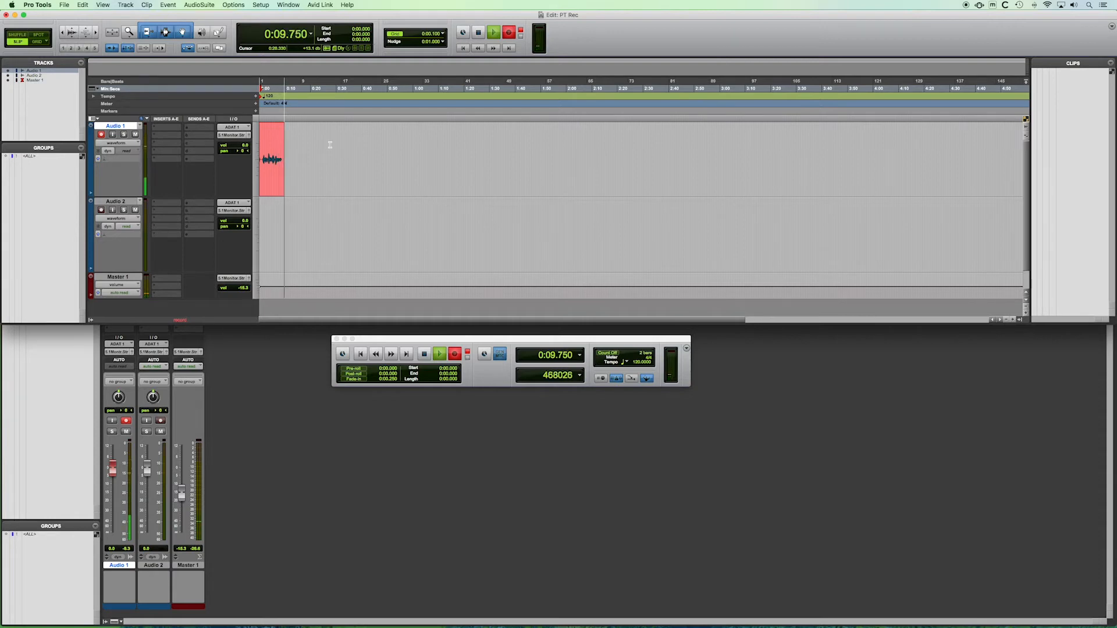
pyautogui.click(426, 354)
pyautogui.moveTo(486, 344); pyautogui.dragTo(477, 342)
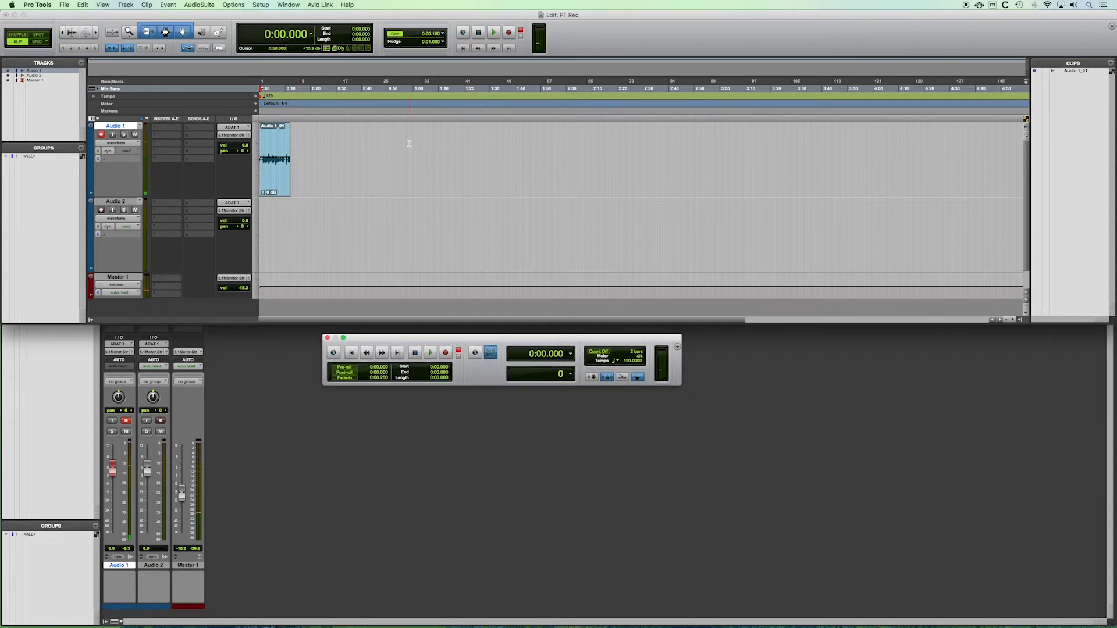
# Step: Disarm Audio 1 and play back its recorded clip from about 0:01.3
pyautogui.press('super+bracketright')
pyautogui.press('super+bracketright')
pyautogui.press('super+bracketright')
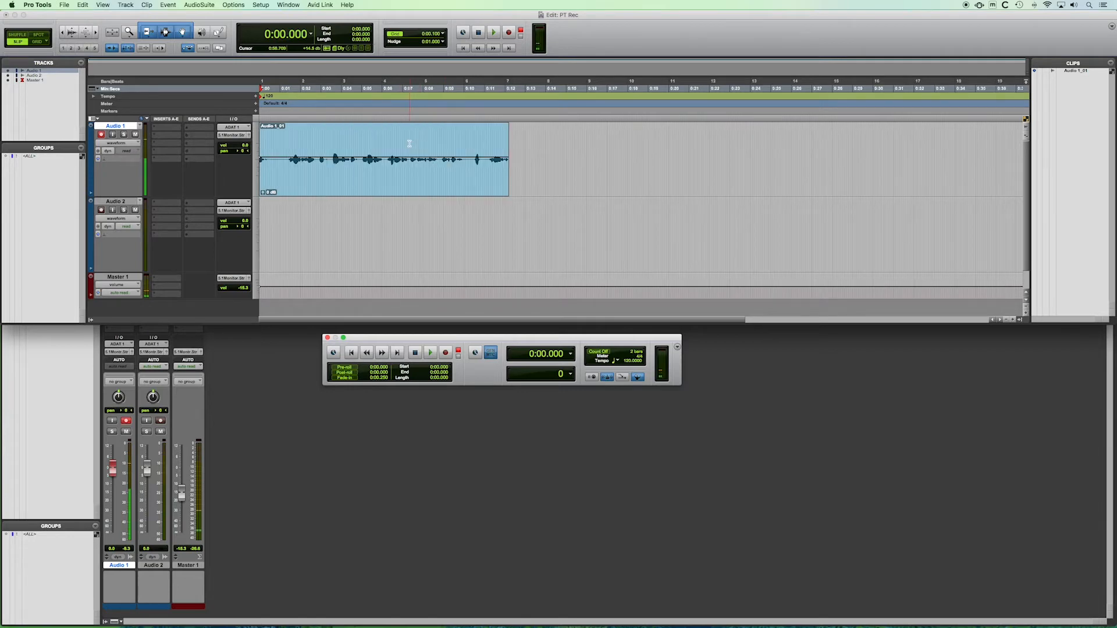
pyautogui.click(101, 134)
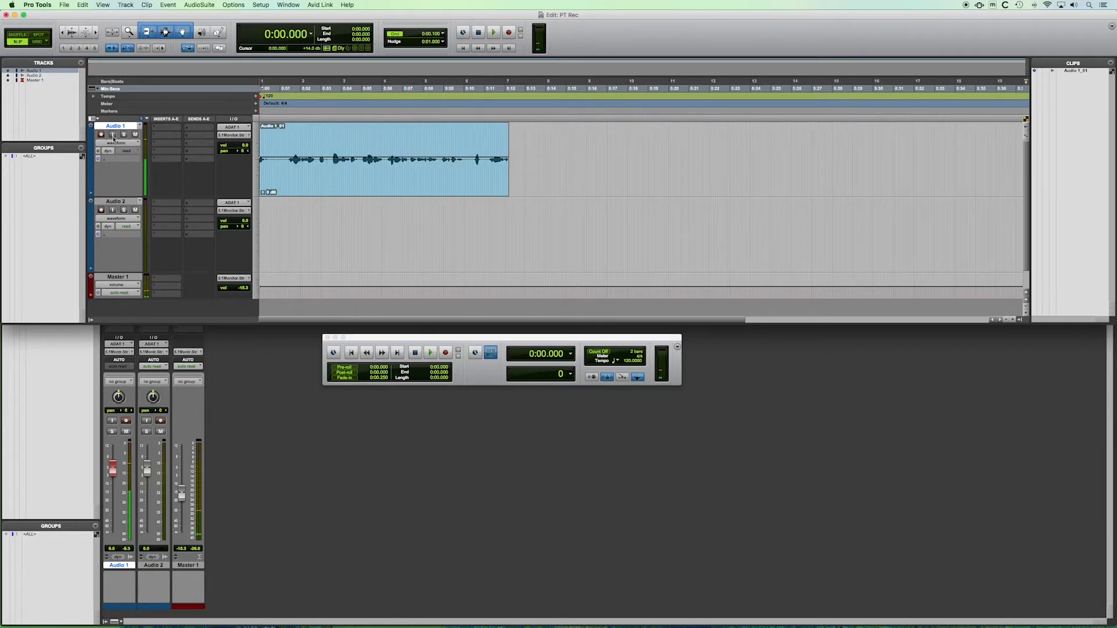
pyautogui.click(296, 181)
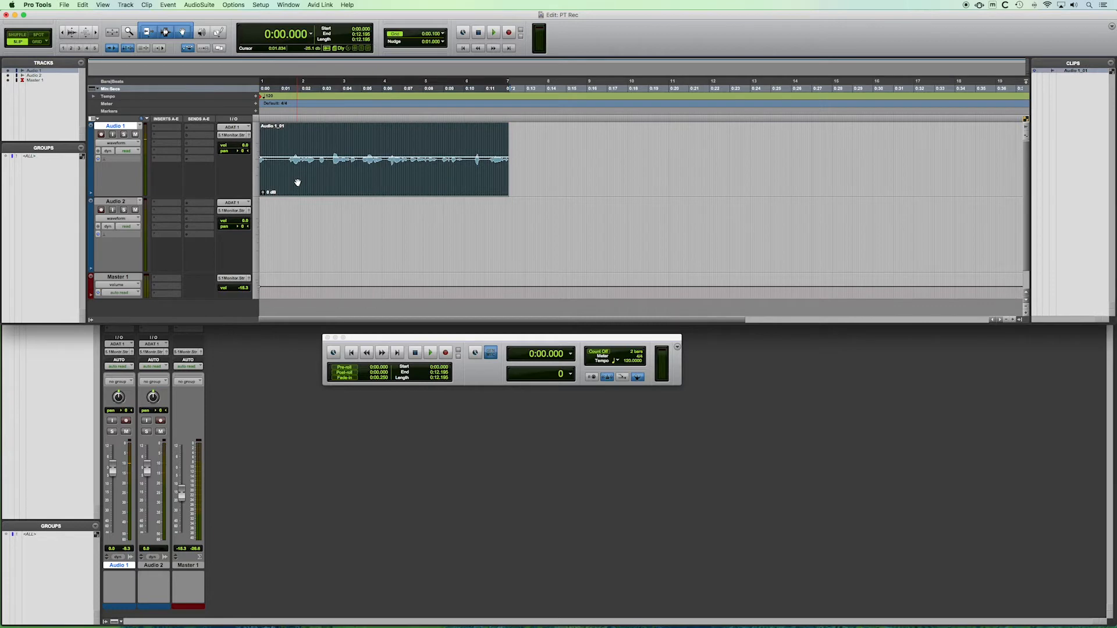
pyautogui.click(286, 140)
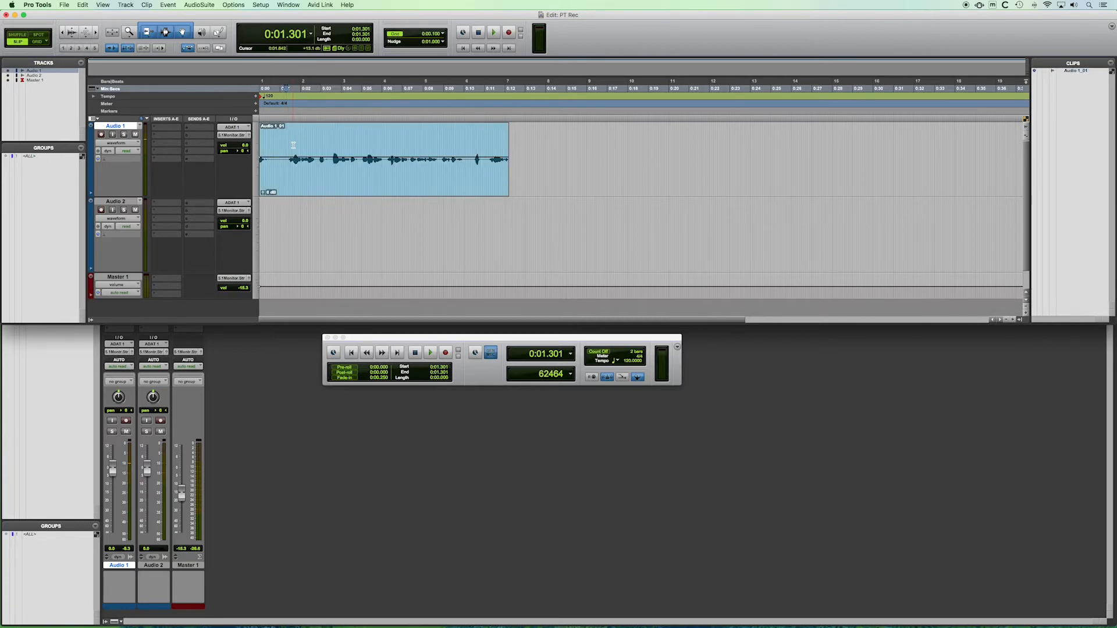
pyautogui.press('space')
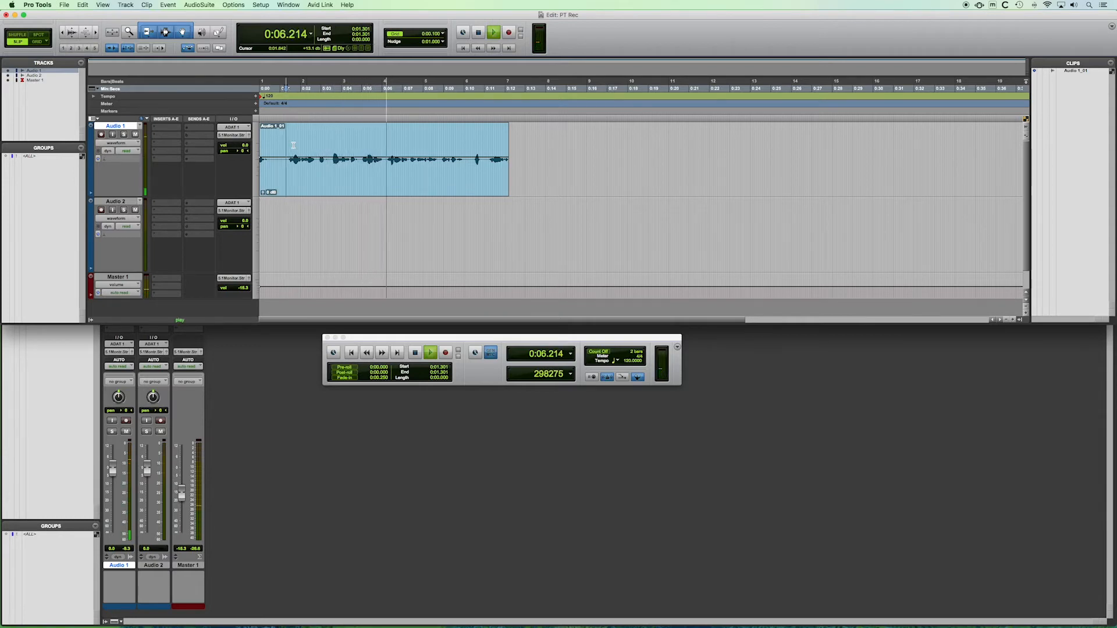
pyautogui.press('space')
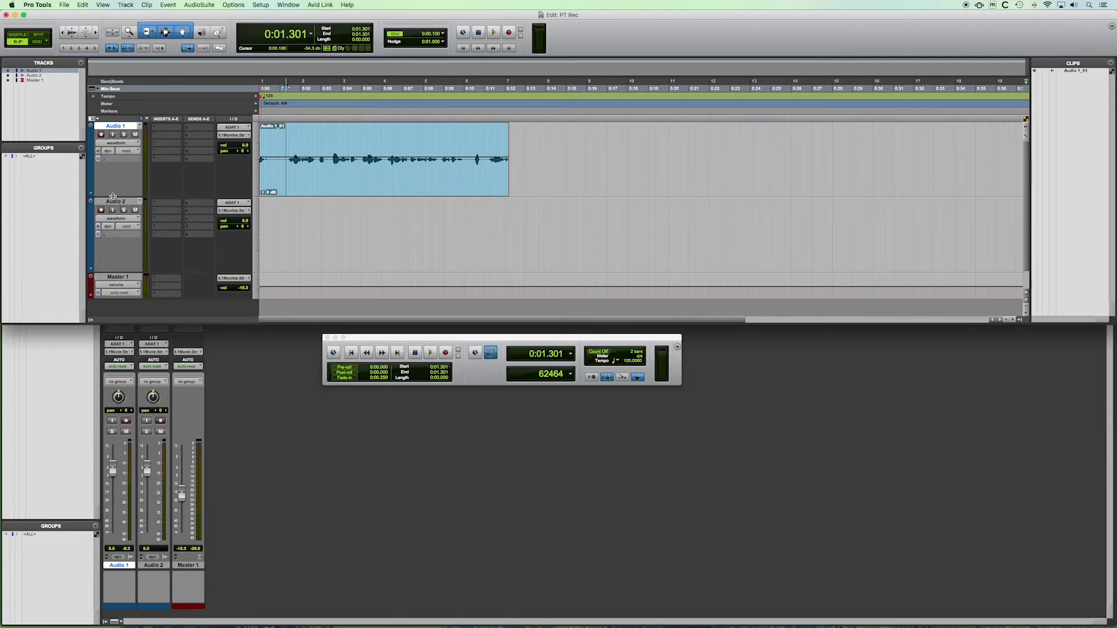
# Step: Examine the interface inputs offered for Audio 2 without changing its assignment
pyautogui.click(218, 204)
pyautogui.moveTo(238, 203)
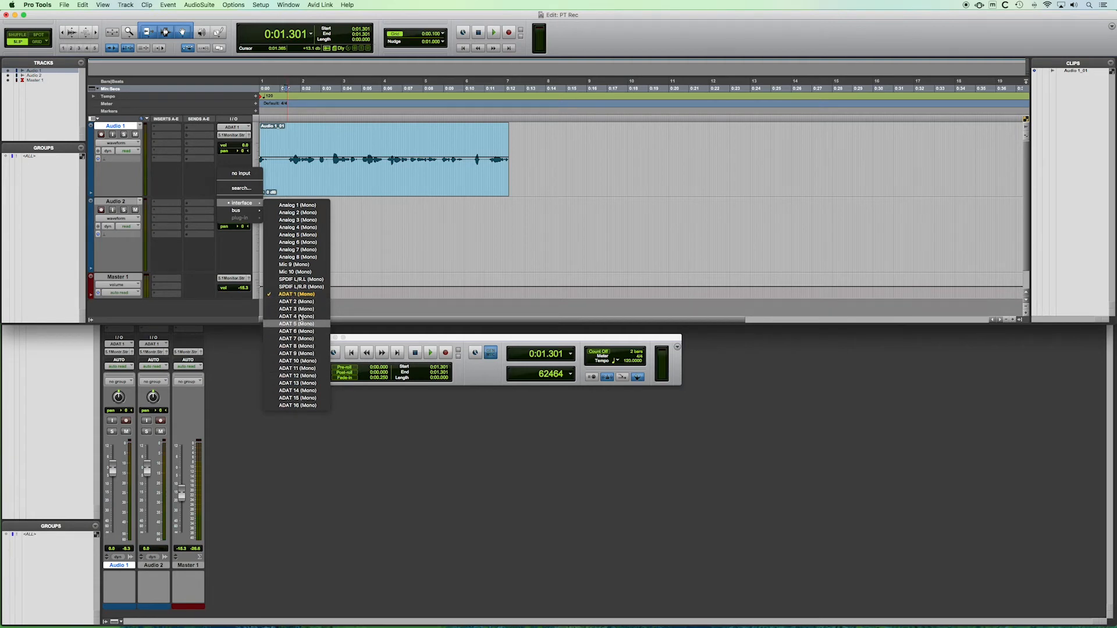
pyautogui.click(394, 245)
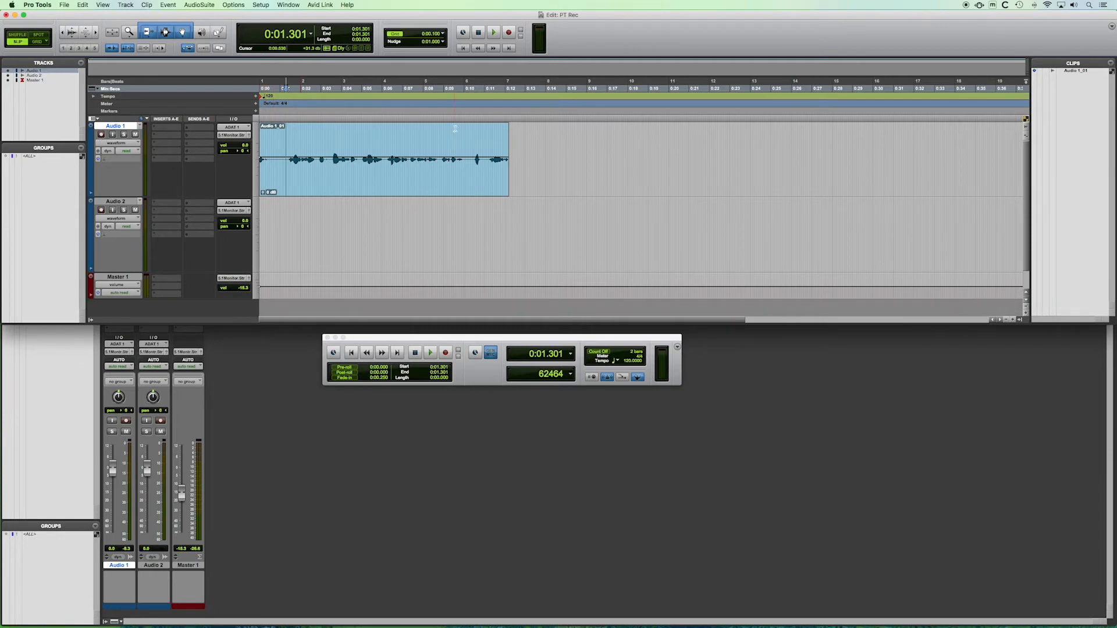
# Step: Record Audio 1 and Audio 2 together for about 8 seconds from about 0:12.7, and disarm both tracks
pyautogui.click(100, 135)
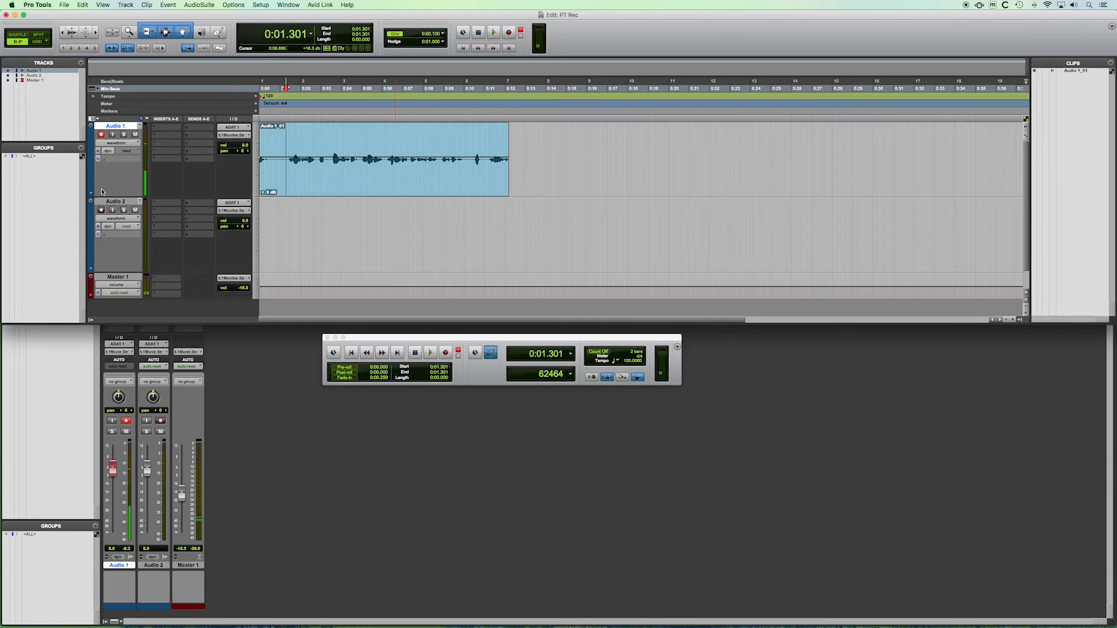
pyautogui.click(101, 209)
pyautogui.click(519, 125)
pyautogui.click(509, 32)
pyautogui.click(493, 33)
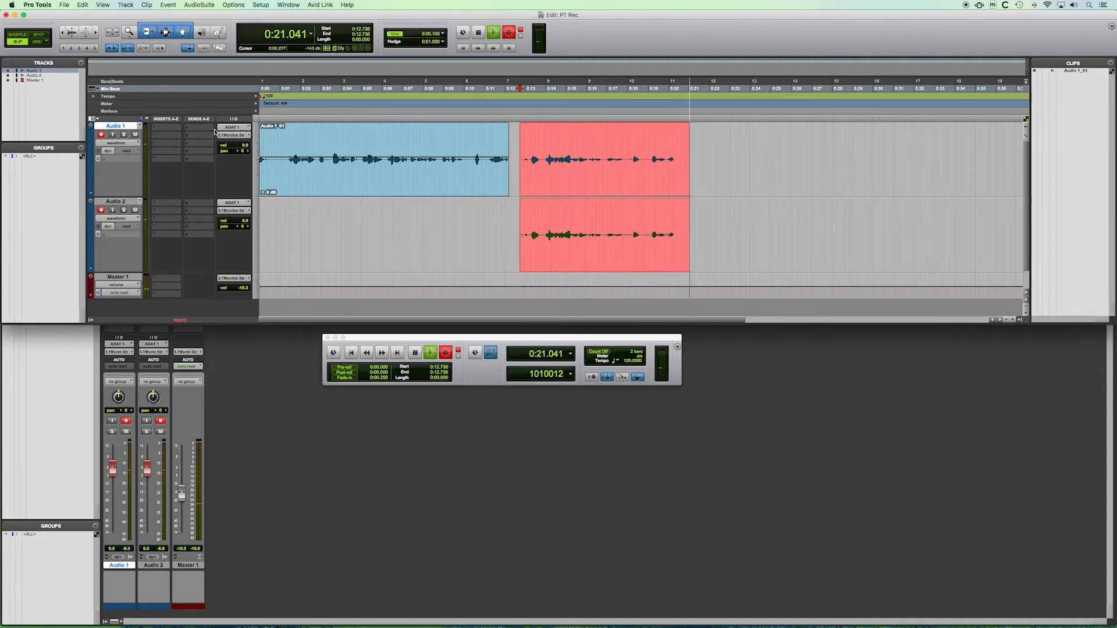
pyautogui.press('space')
pyautogui.click(102, 209)
pyautogui.click(102, 134)
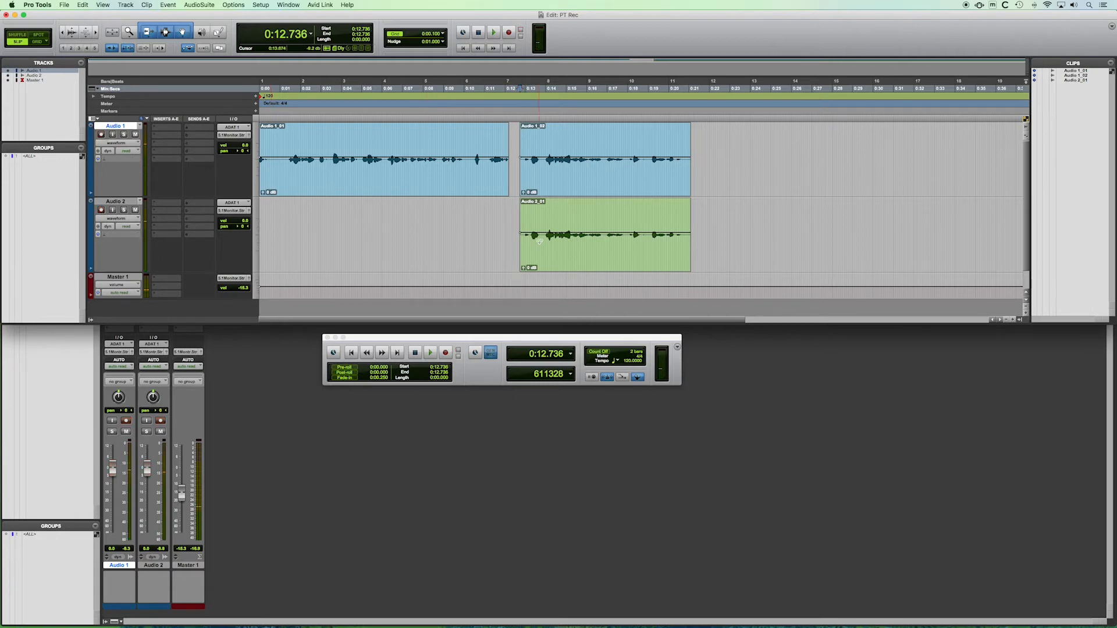
# Step: Play back the simultaneous take on Audio 1 and Audio 2 from its start
pyautogui.click(548, 183)
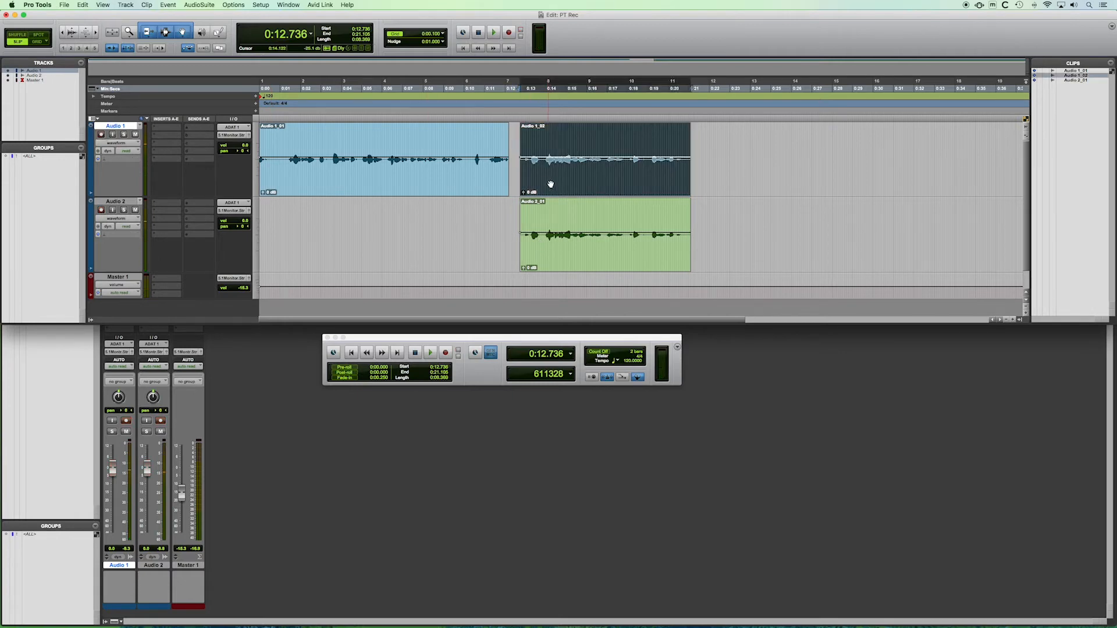
pyautogui.press('space')
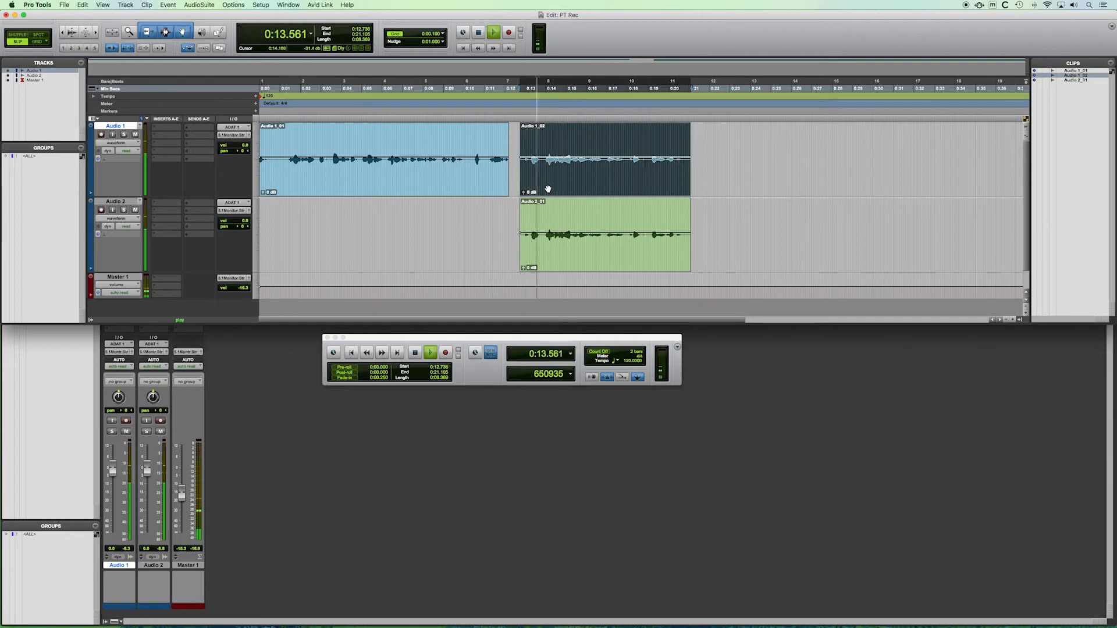
pyautogui.press('space')
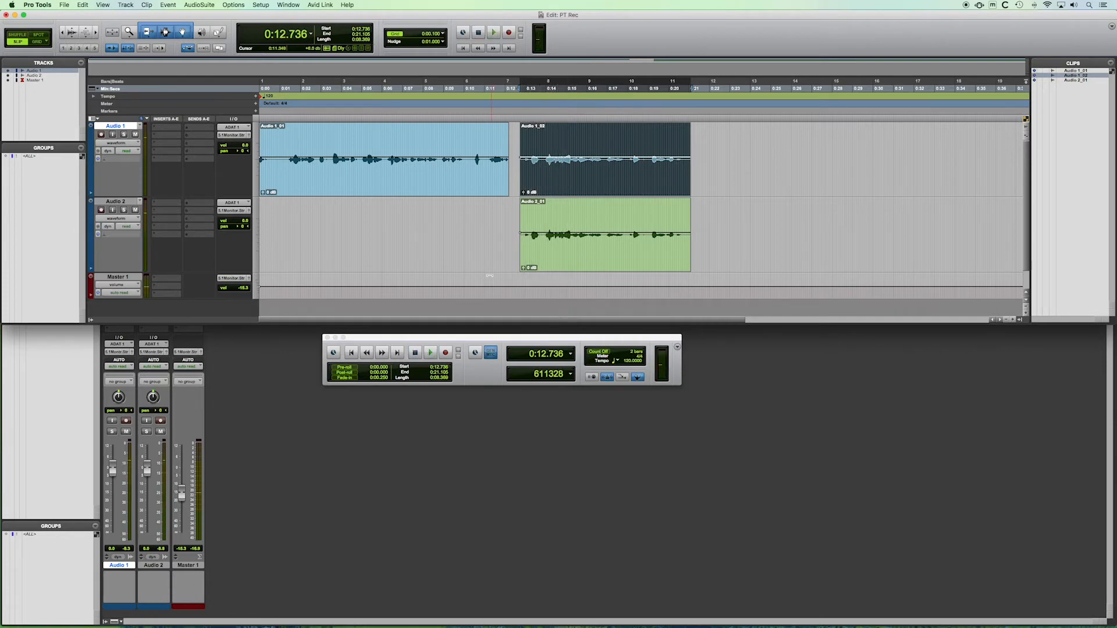
pyautogui.click(491, 248)
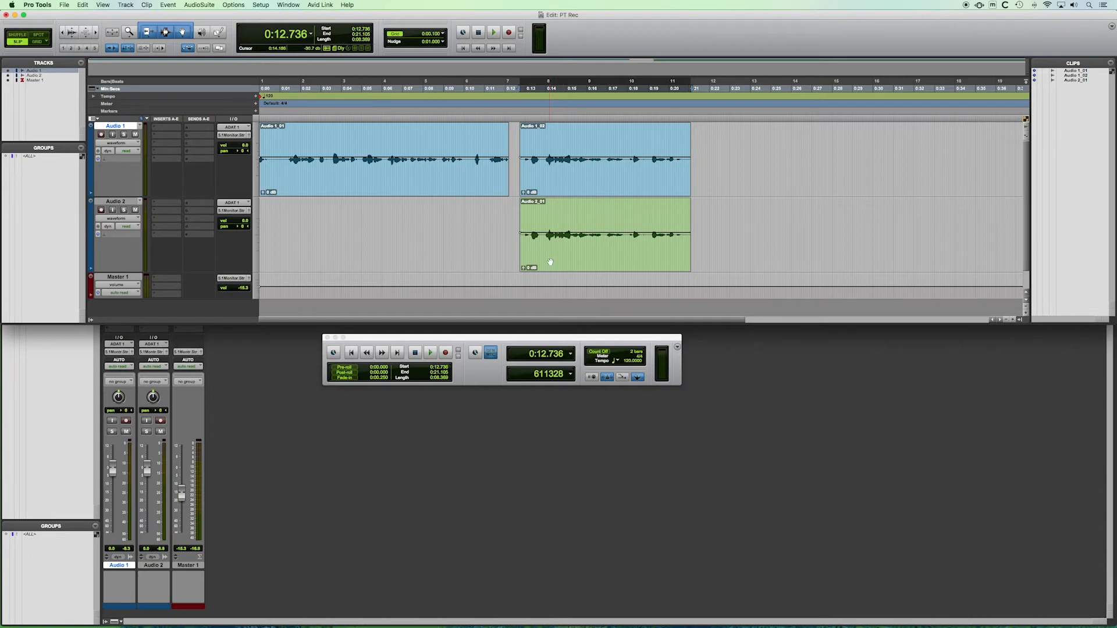
# Step: Try the Audio 2 clip about 0.4 seconds later against Audio 1 during playback, and restore its alignment
pyautogui.moveTo(550, 262); pyautogui.dragTo(559, 259)
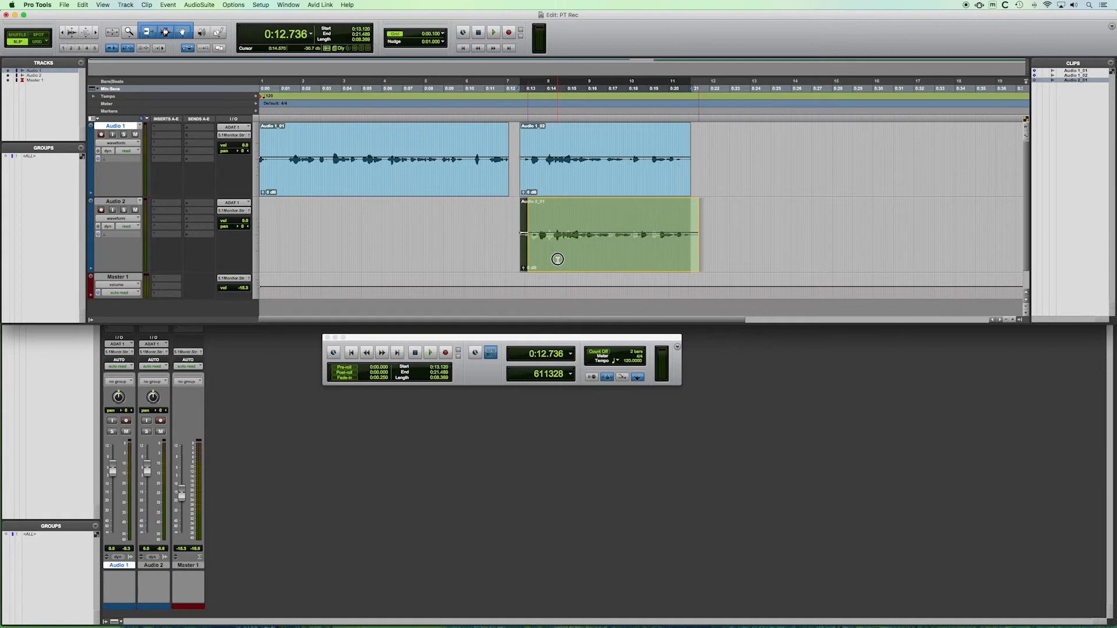
pyautogui.click(516, 124)
pyautogui.press('space')
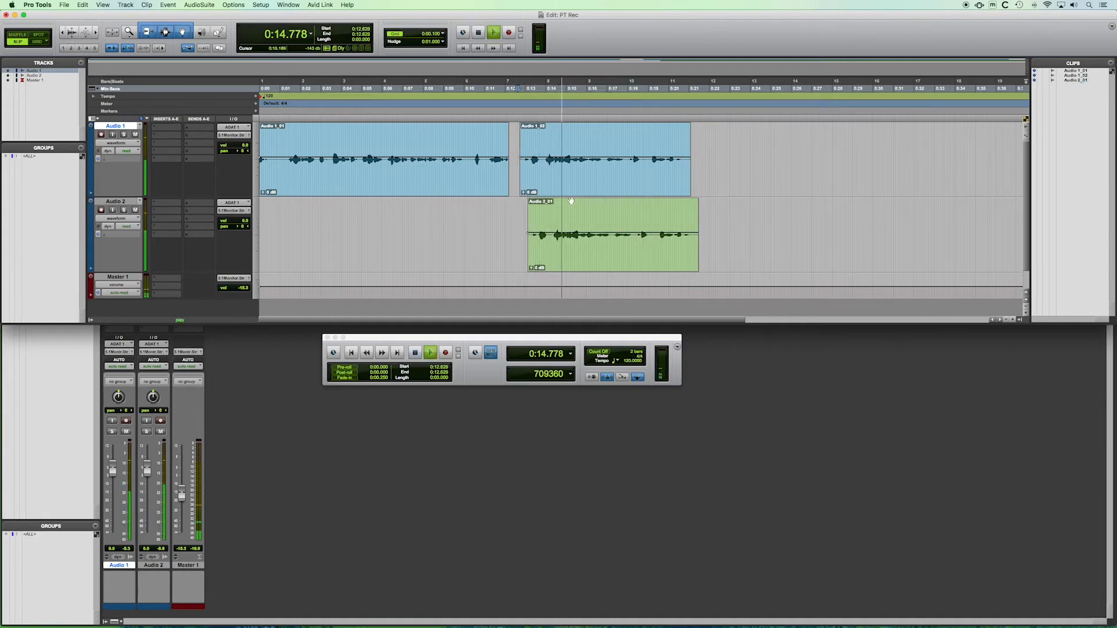
pyautogui.press('space')
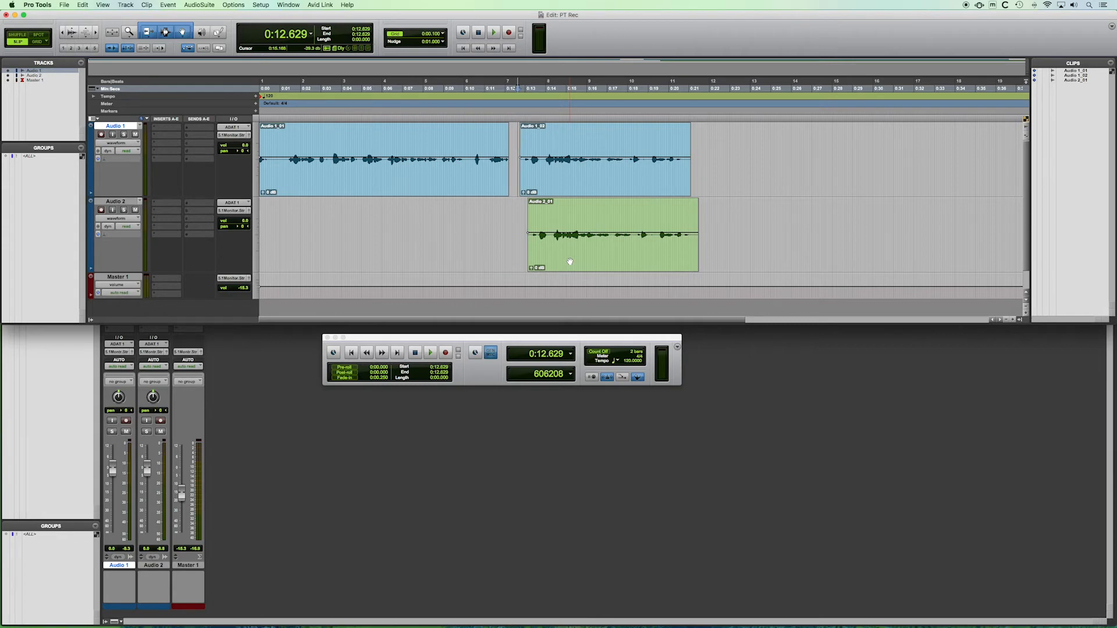
pyautogui.moveTo(570, 261); pyautogui.dragTo(568, 258)
pyautogui.press('p')
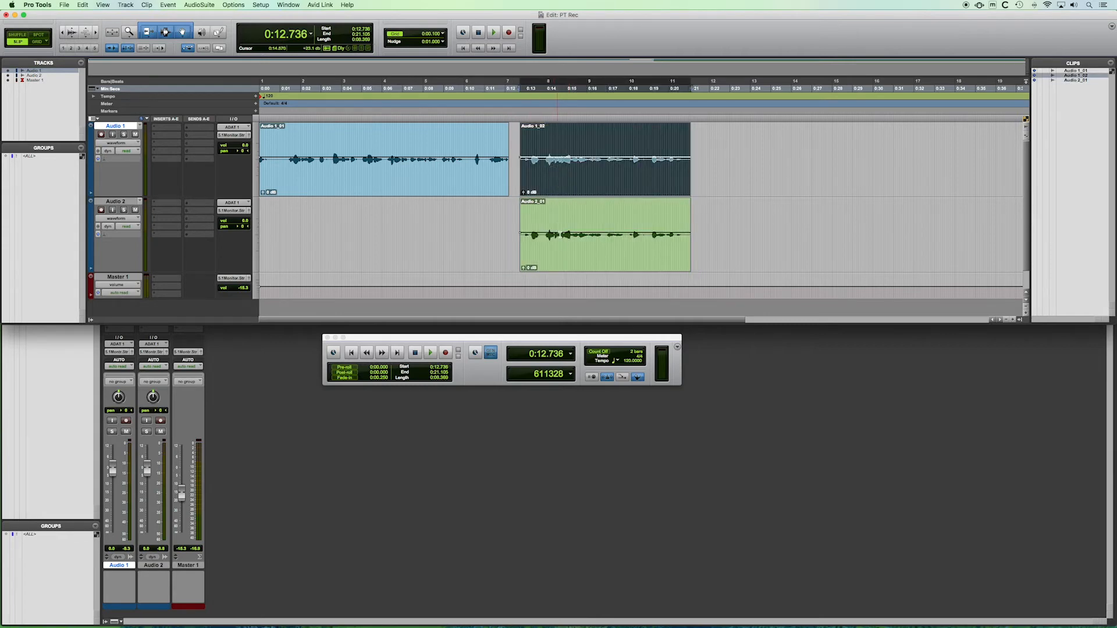
# Step: Move the second Audio 1 clip and the Audio 2 clip together so both start at about 0:13.27
pyautogui.keyDown('shift'); pyautogui.click(565, 256); pyautogui.keyUp('shift')
pyautogui.moveTo(550, 184)
pyautogui.mouseDown()
pyautogui.moveTo(608, 180)
pyautogui.moveTo(566, 180)
pyautogui.moveTo(561, 192)
pyautogui.mouseUp()
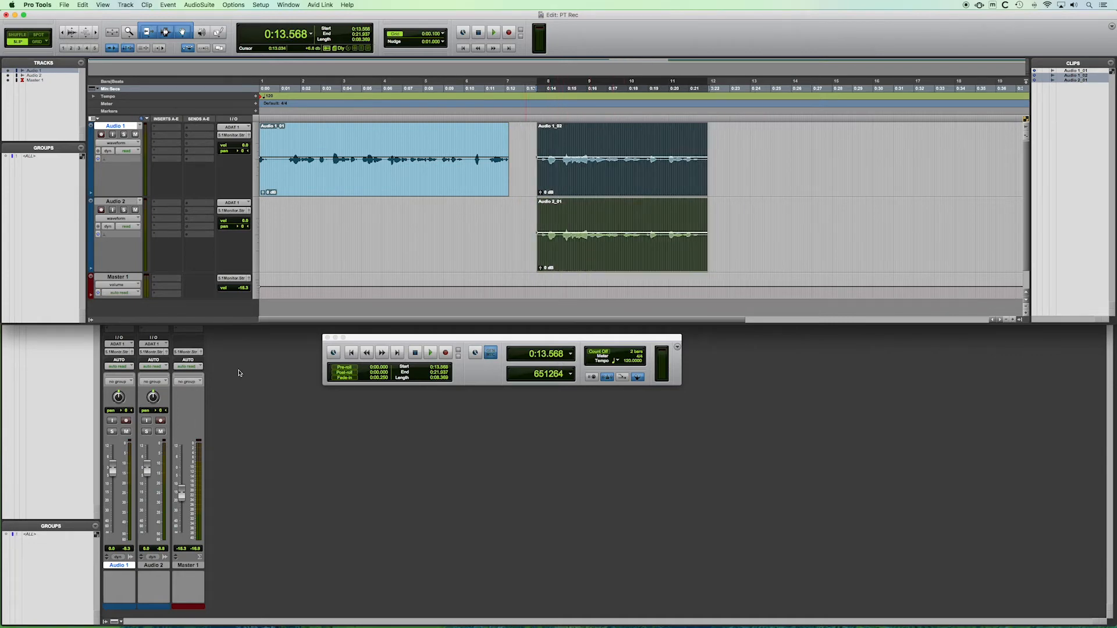
pyautogui.click(72, 357)
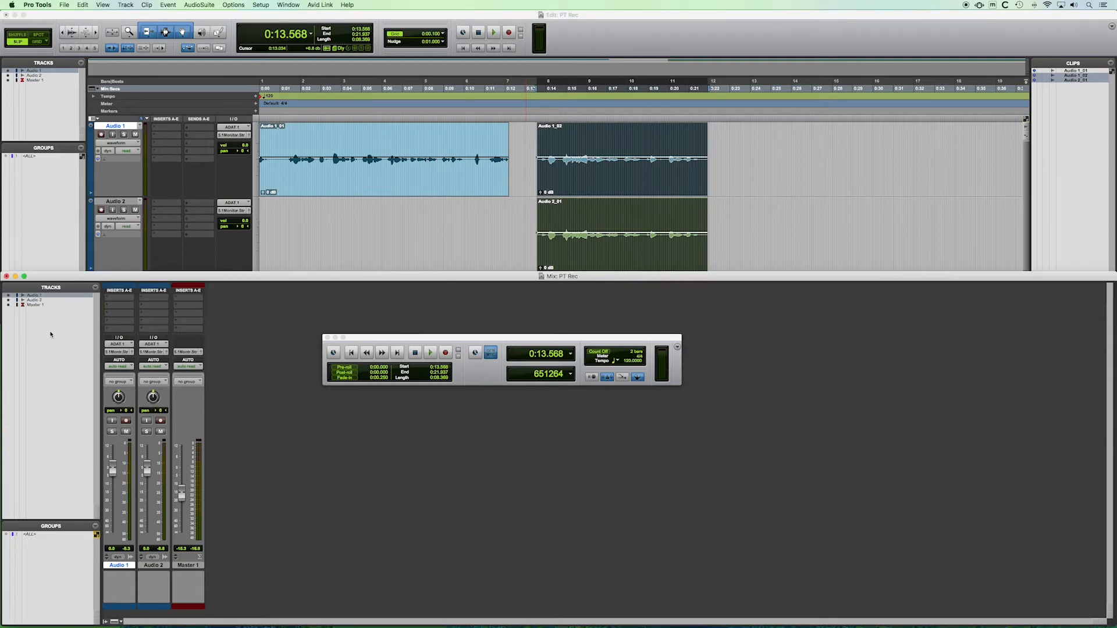
pyautogui.click(42, 554)
pyautogui.moveTo(582, 179)
pyautogui.mouseDown()
pyautogui.moveTo(623, 177)
pyautogui.moveTo(571, 175)
pyautogui.moveTo(689, 168)
pyautogui.moveTo(563, 167)
pyautogui.mouseUp()
pyautogui.click(720, 176)
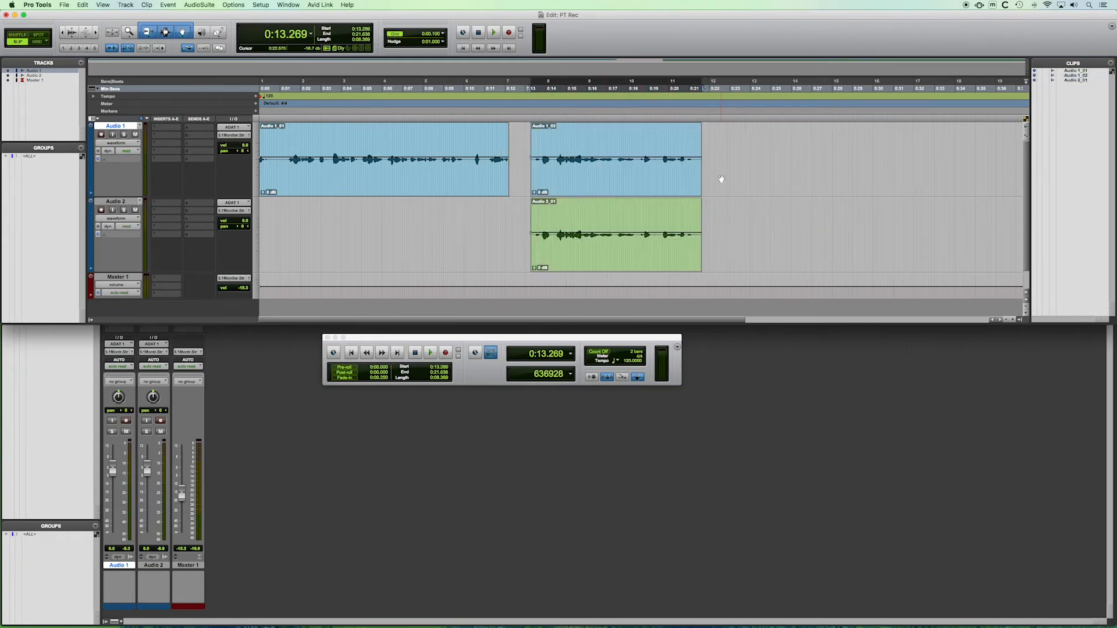
# Step: Select the second Audio 1 clip and the Audio 2 clip one at a time to check their independent selection
pyautogui.click(621, 179)
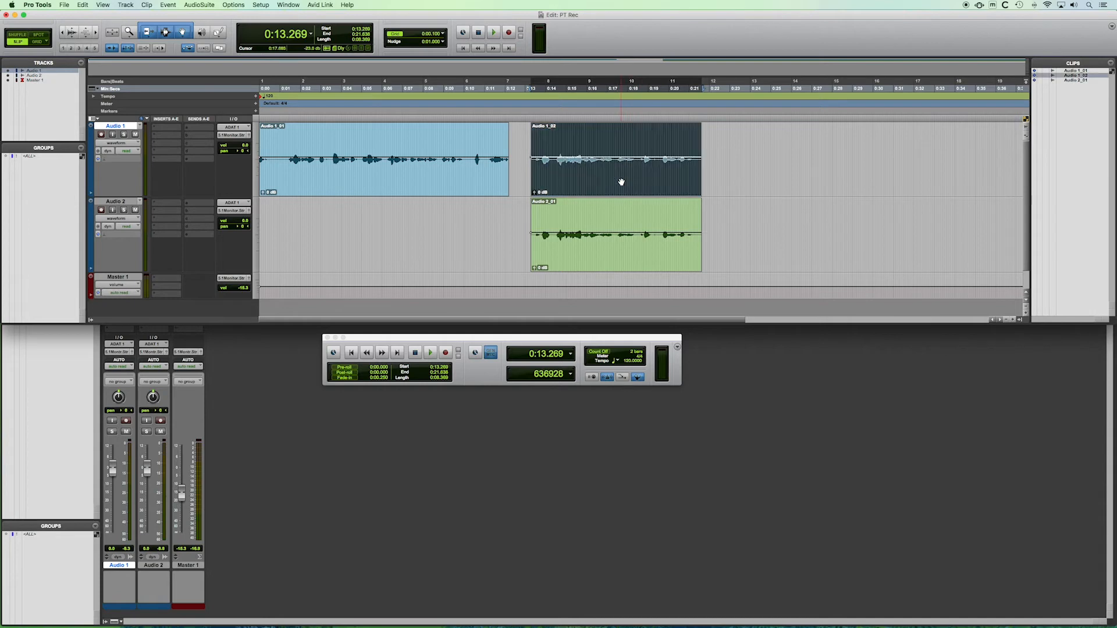
pyautogui.click(597, 255)
pyautogui.click(573, 184)
# Step: Select the empty timeline range after the recorded clips, from about 0:23.2 to 0:27.1
pyautogui.hscroll(8, 646, 203)
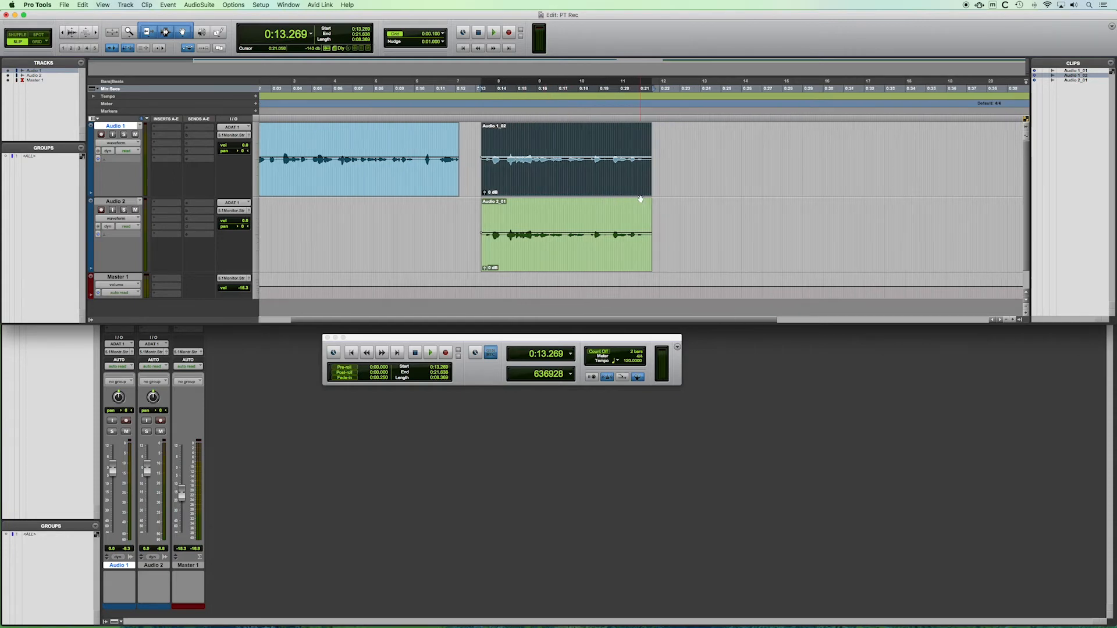
pyautogui.hscroll(1, 632, 200)
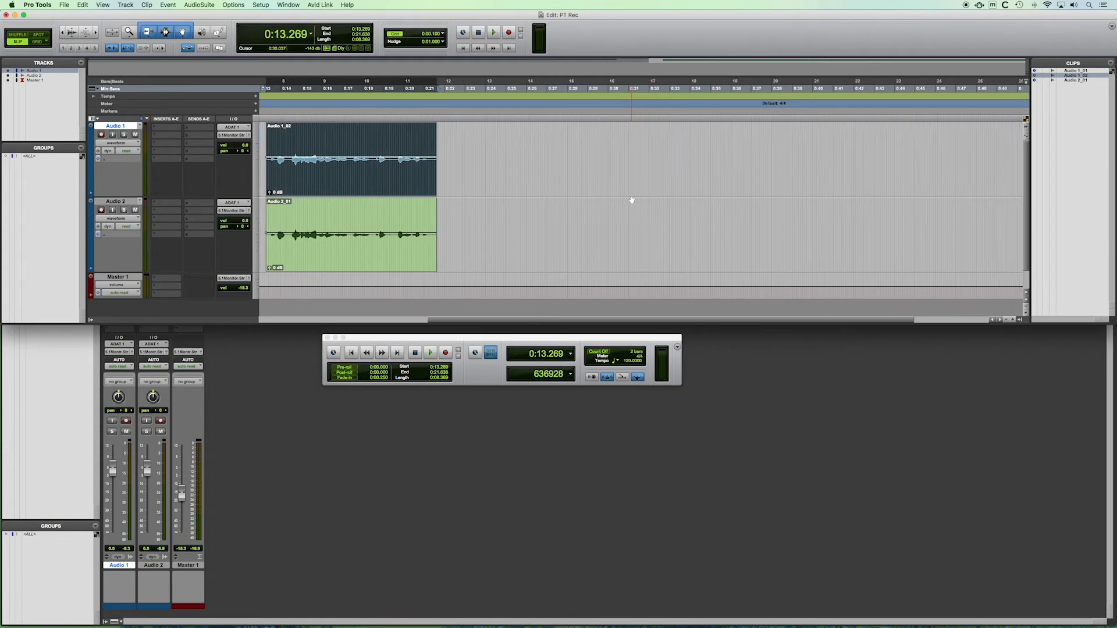
pyautogui.click(465, 142)
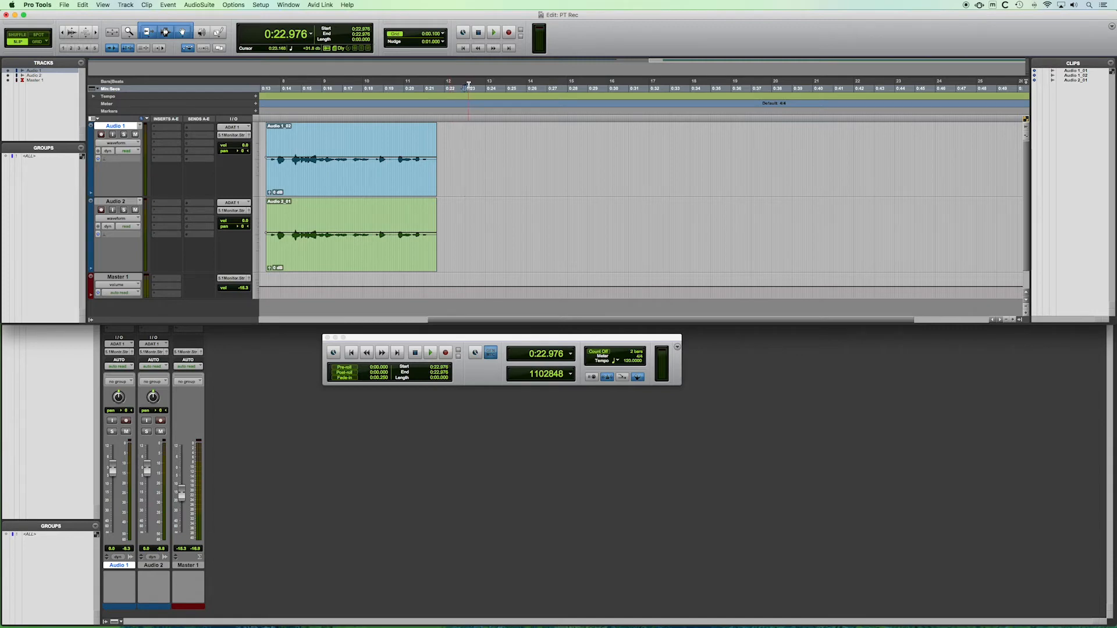
pyautogui.moveTo(469, 89); pyautogui.dragTo(671, 93)
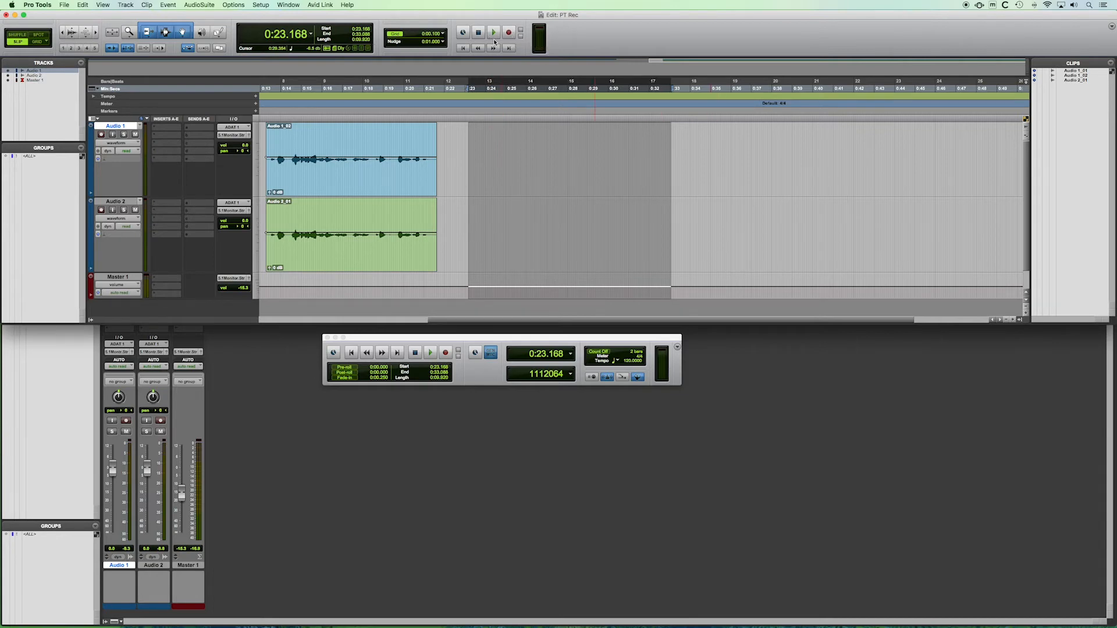
pyautogui.moveTo(469, 86); pyautogui.dragTo(548, 87)
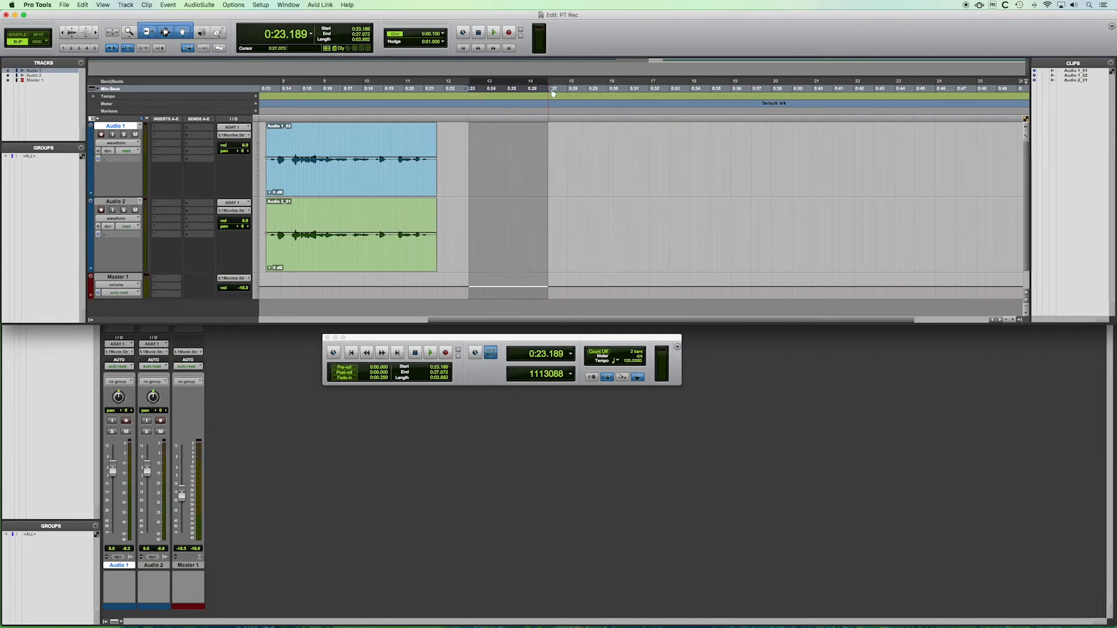
# Step: Record-enable Audio 1 and record a take over the selected range from about 0:23.2 to 0:27.1
pyautogui.click(101, 135)
pyautogui.click(508, 32)
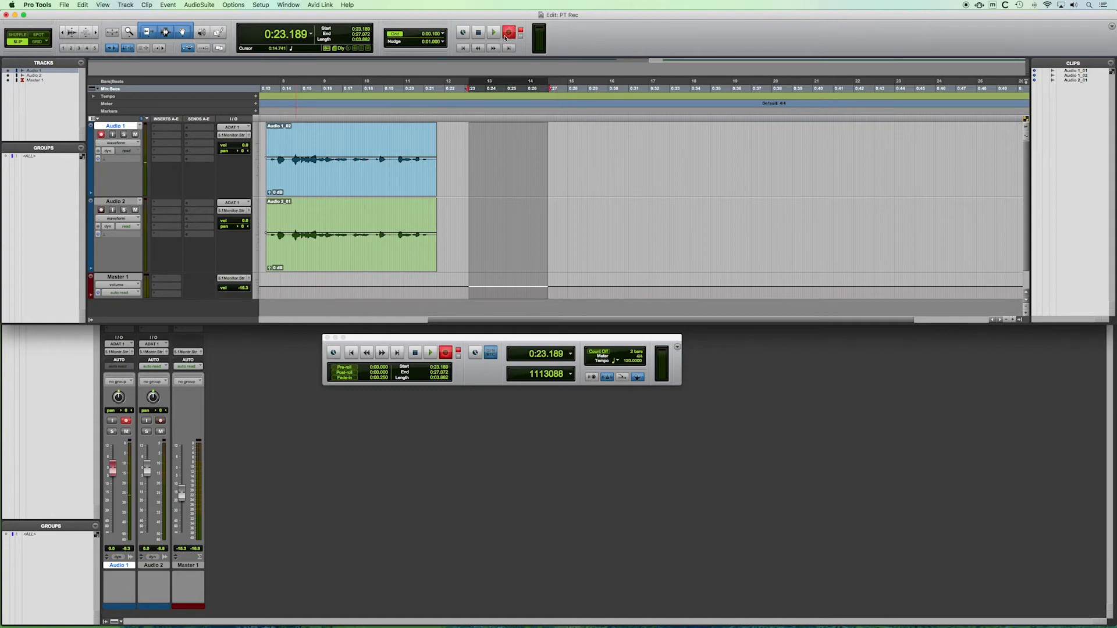
pyautogui.click(493, 33)
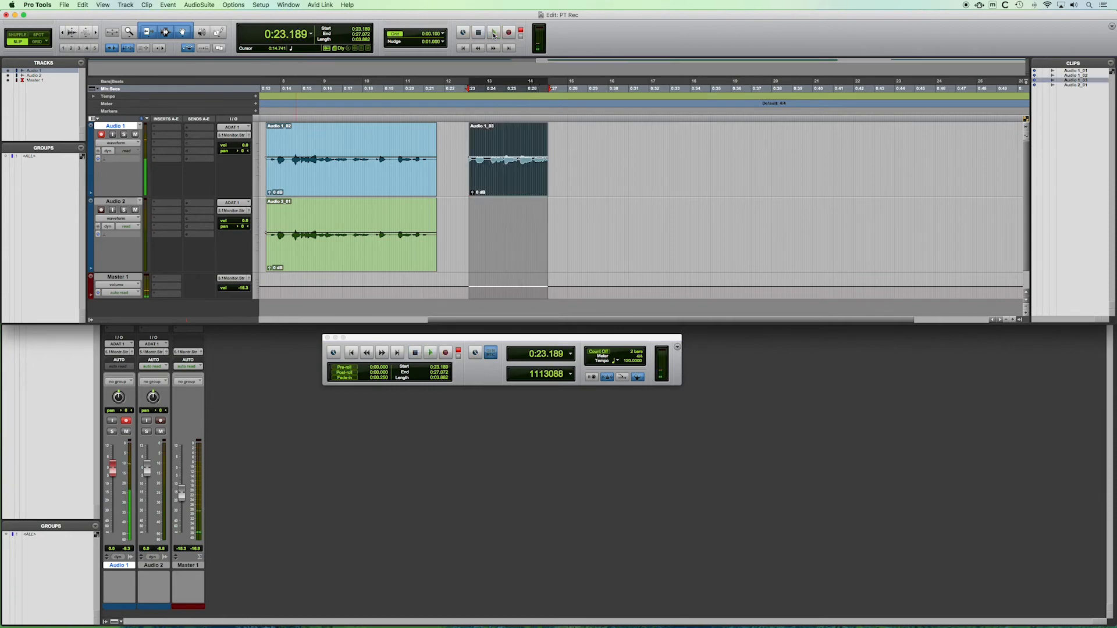
# Step: Disarm Audio 1 and play back the newly recorded take
pyautogui.click(102, 135)
pyautogui.press('space')
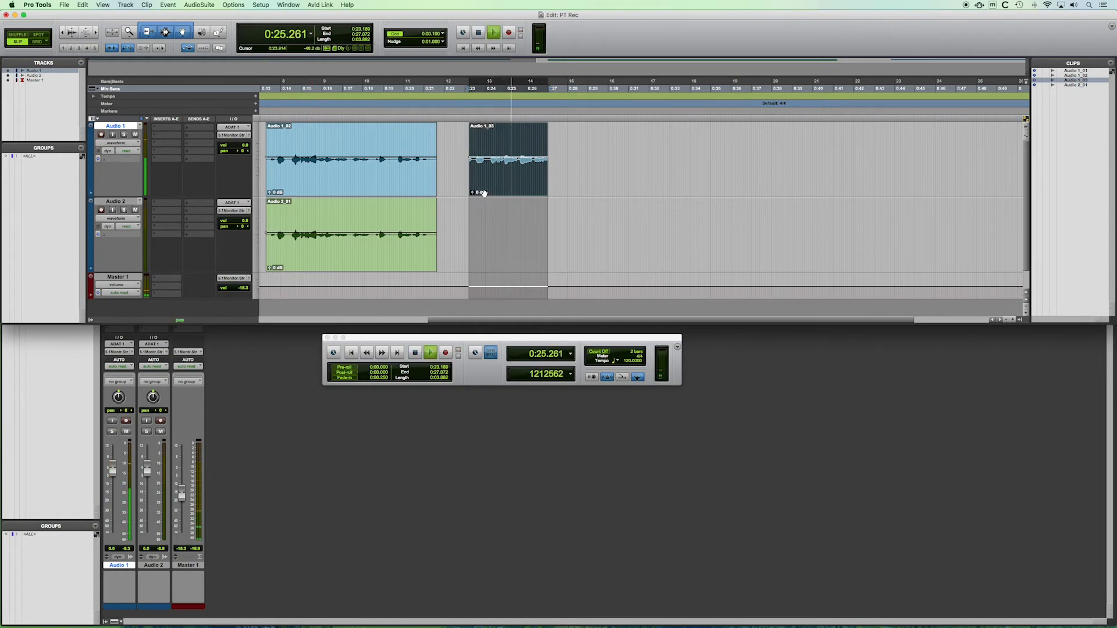
pyautogui.press('space')
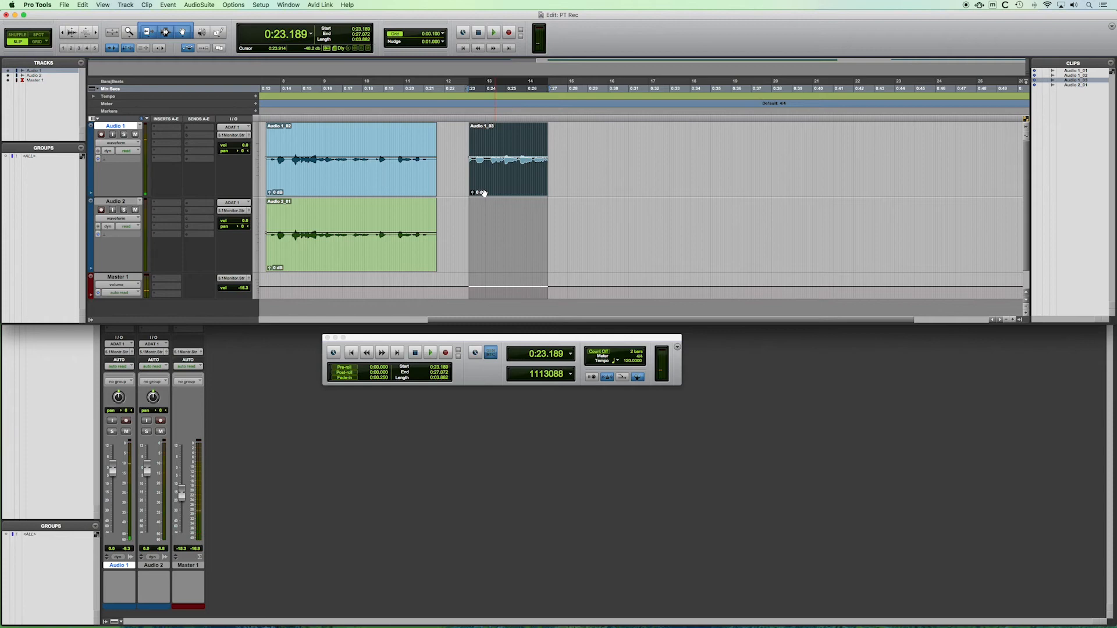
# Step: Place the edit cursor just after the last Audio 1 clip, at about 0:28.2, and enable Count Off
pyautogui.click(624, 155)
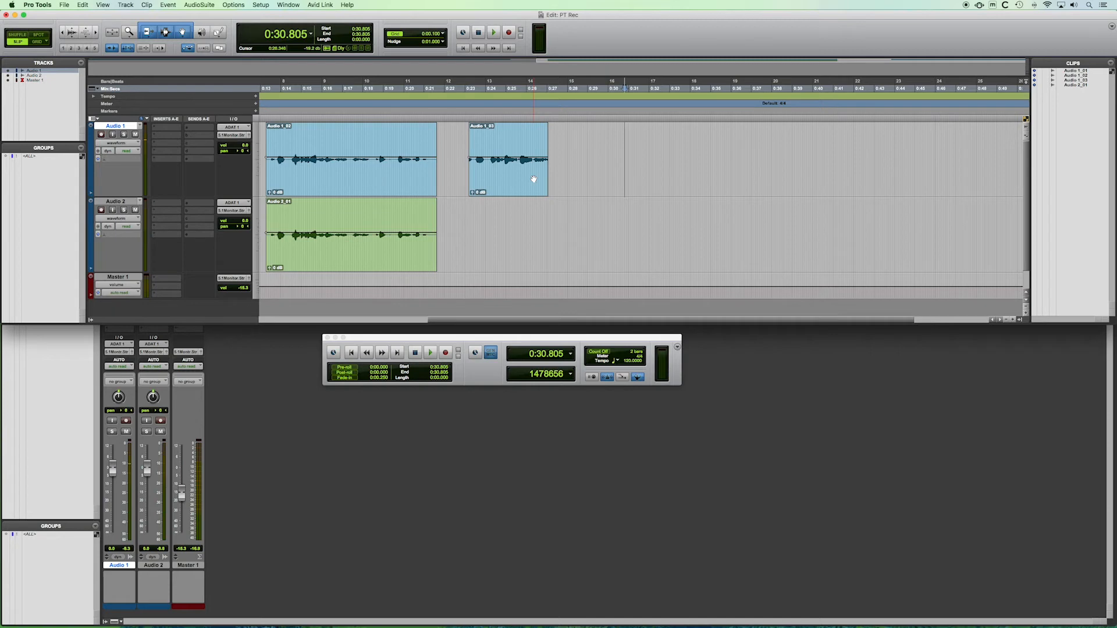
pyautogui.click(589, 207)
pyautogui.click(553, 334)
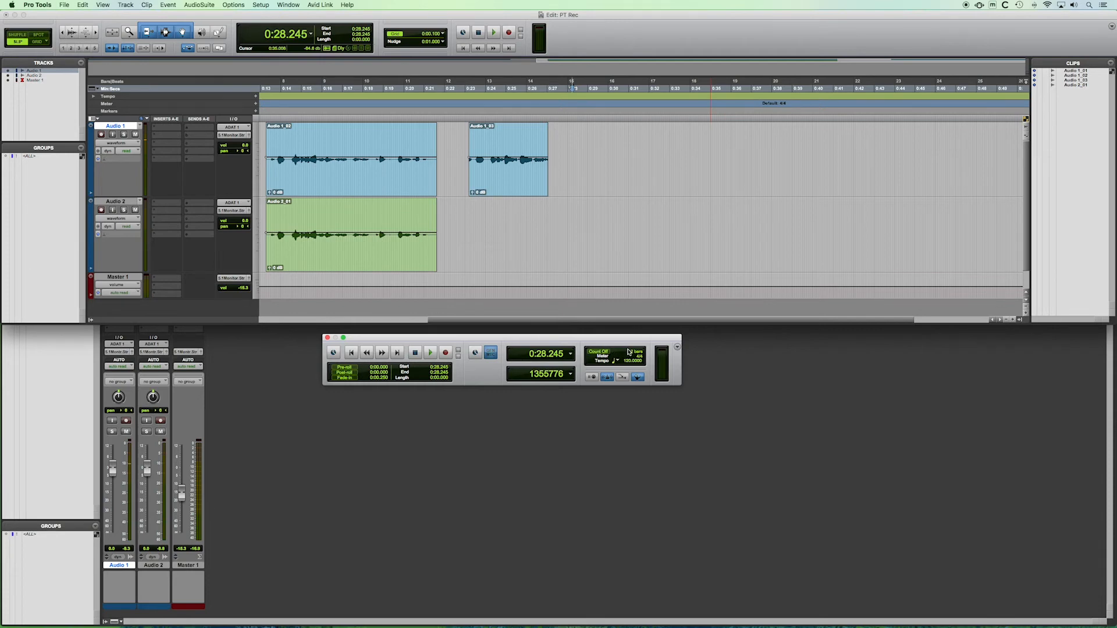
pyautogui.click(598, 353)
# Step: Record a short Audio 1 take with the two-bar count-off, stop the transport, and disarm the track
pyautogui.click(509, 33)
pyautogui.click(101, 135)
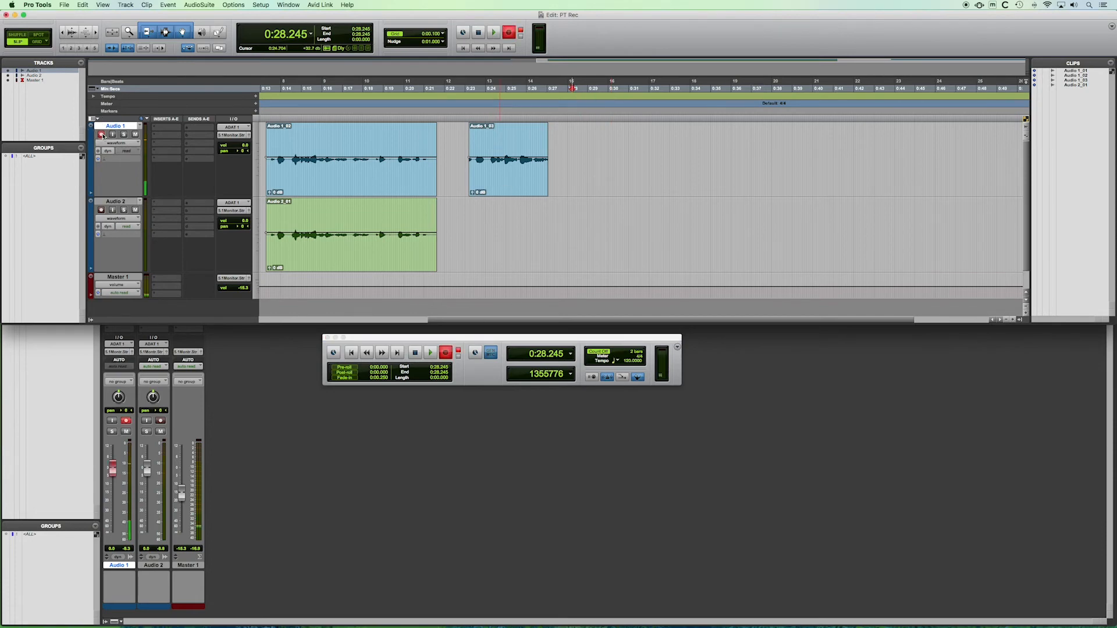
pyautogui.click(494, 34)
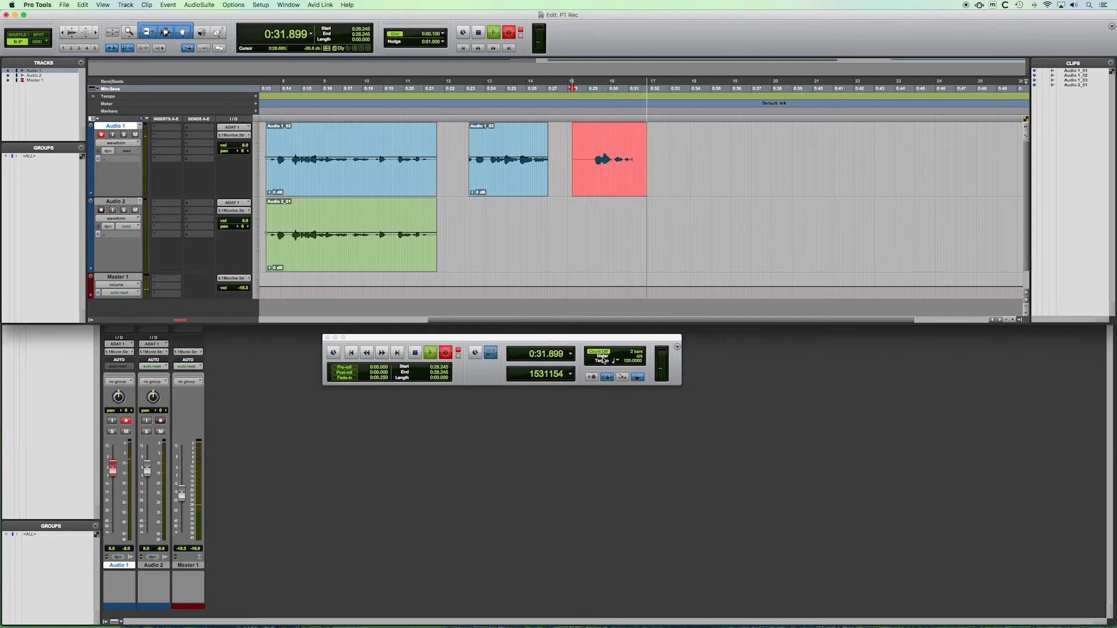
pyautogui.click(415, 353)
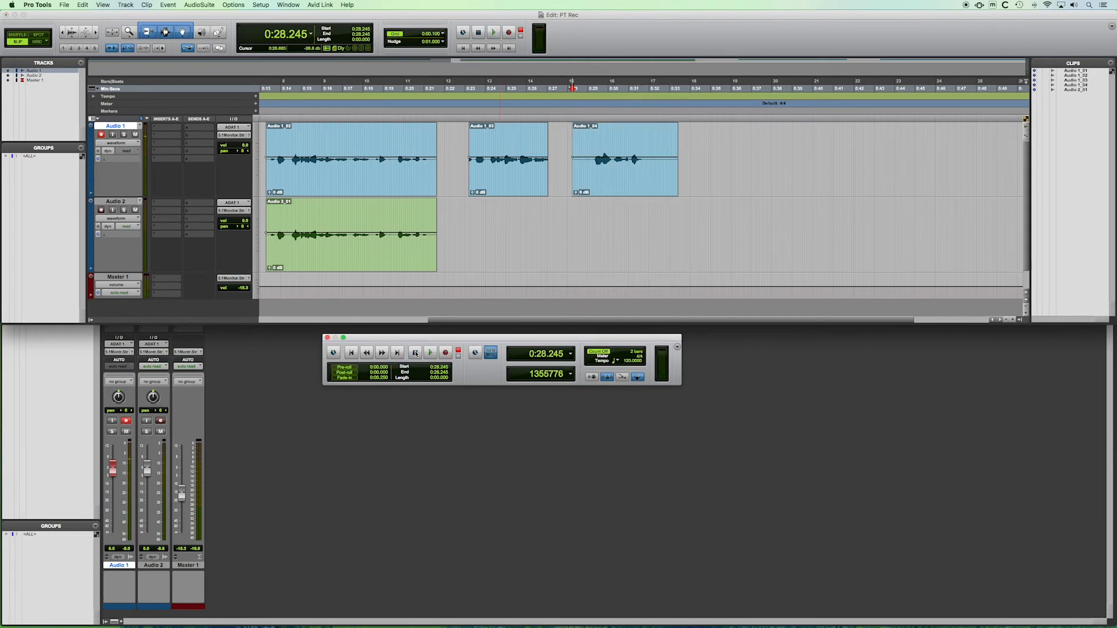
pyautogui.click(103, 135)
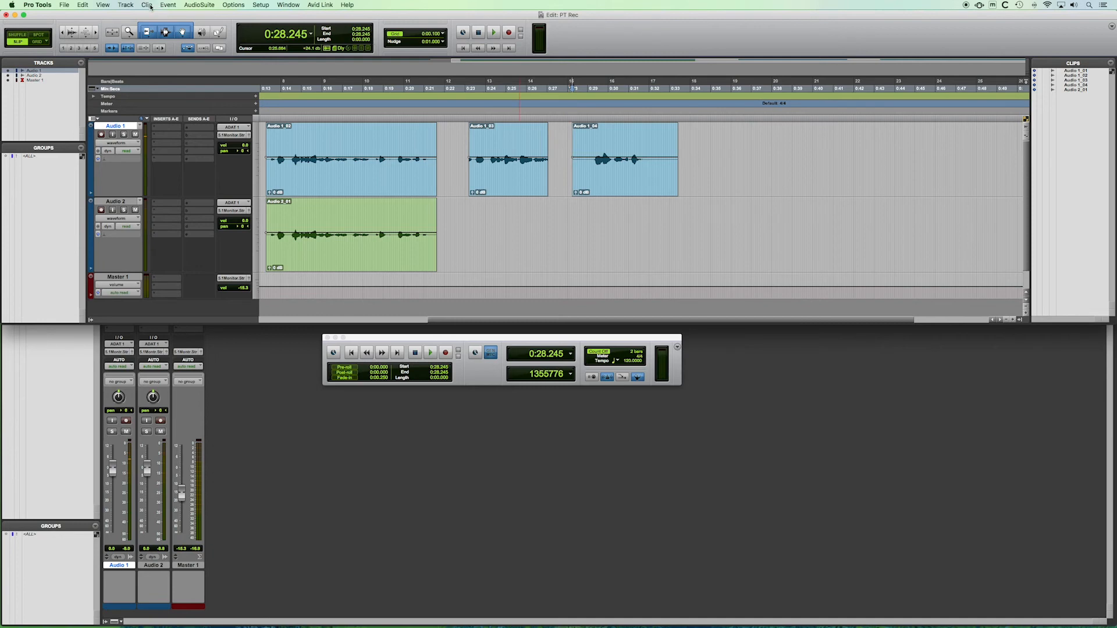
# Step: Create a click track and lower its volume fader to about -14 dB
pyautogui.click(126, 5)
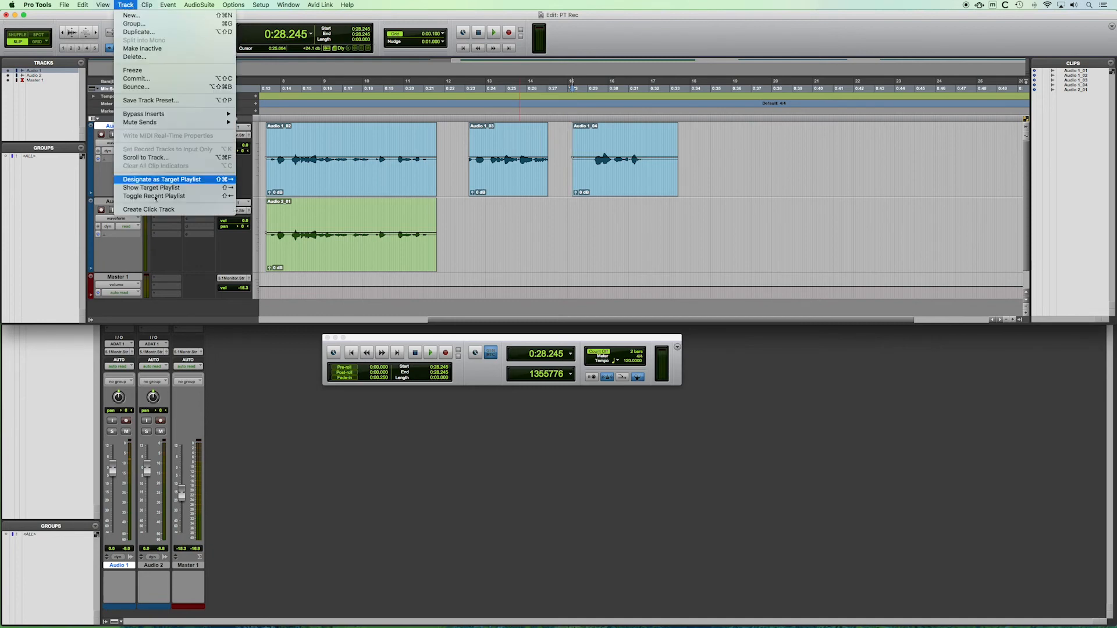
pyautogui.click(143, 212)
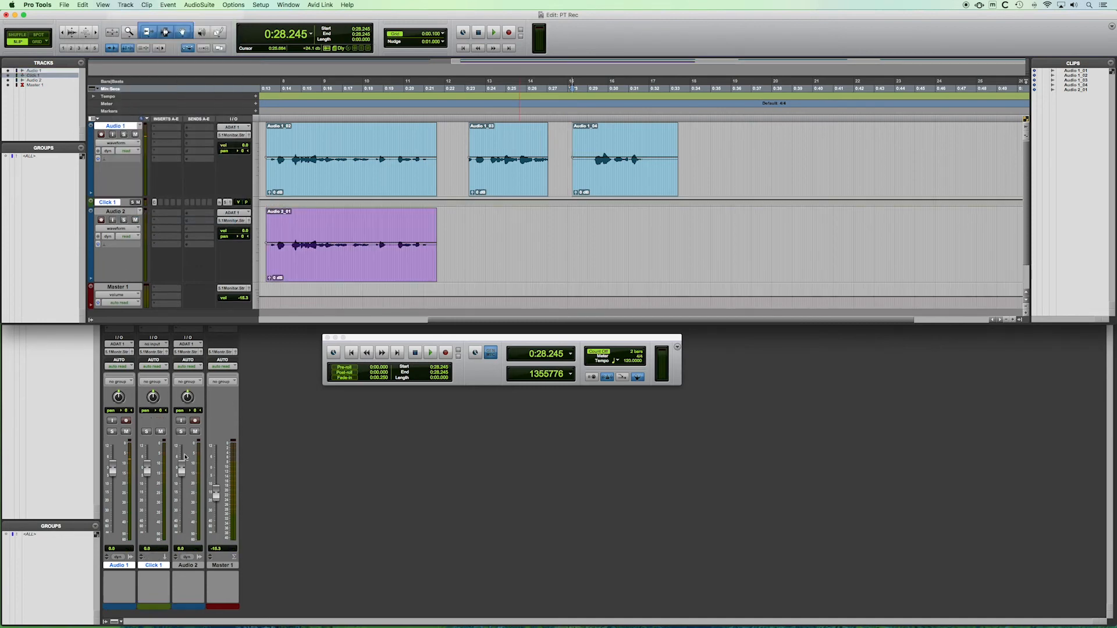
pyautogui.click(150, 478)
pyautogui.moveTo(150, 479); pyautogui.dragTo(148, 494)
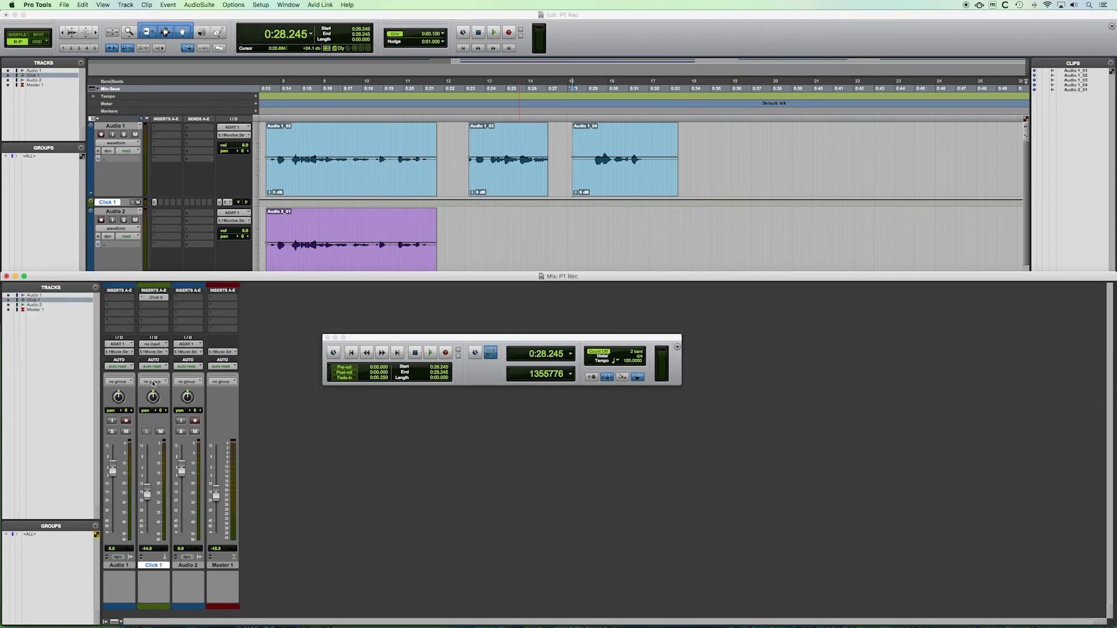
# Step: Reorder the Click 1 track so it sits between Audio 2 and Master 1
pyautogui.click(125, 203)
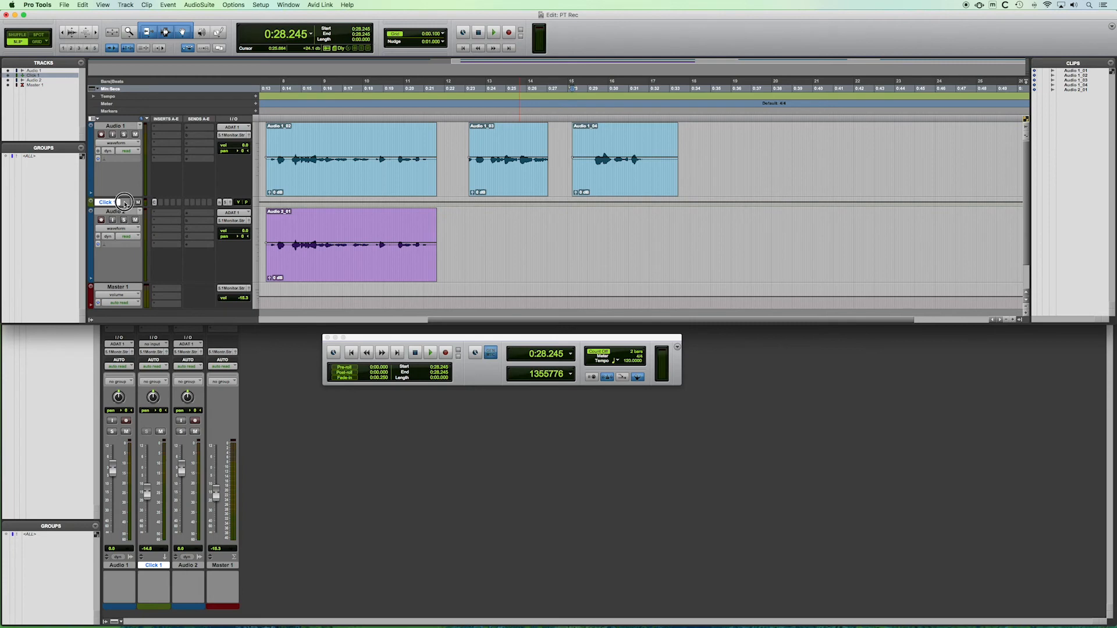
pyautogui.moveTo(124, 207); pyautogui.dragTo(119, 265)
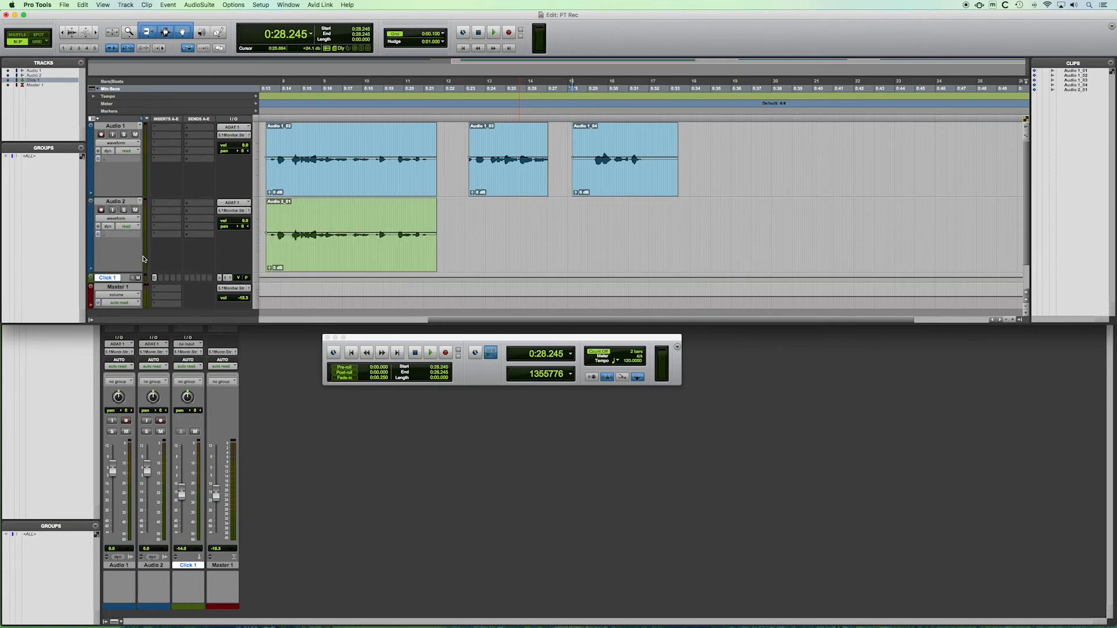
# Step: Record another Audio 1 take against the click from about 0:33.9, muting Click 1 partway through and unmuting it after stopping
pyautogui.click(688, 135)
pyautogui.click(101, 135)
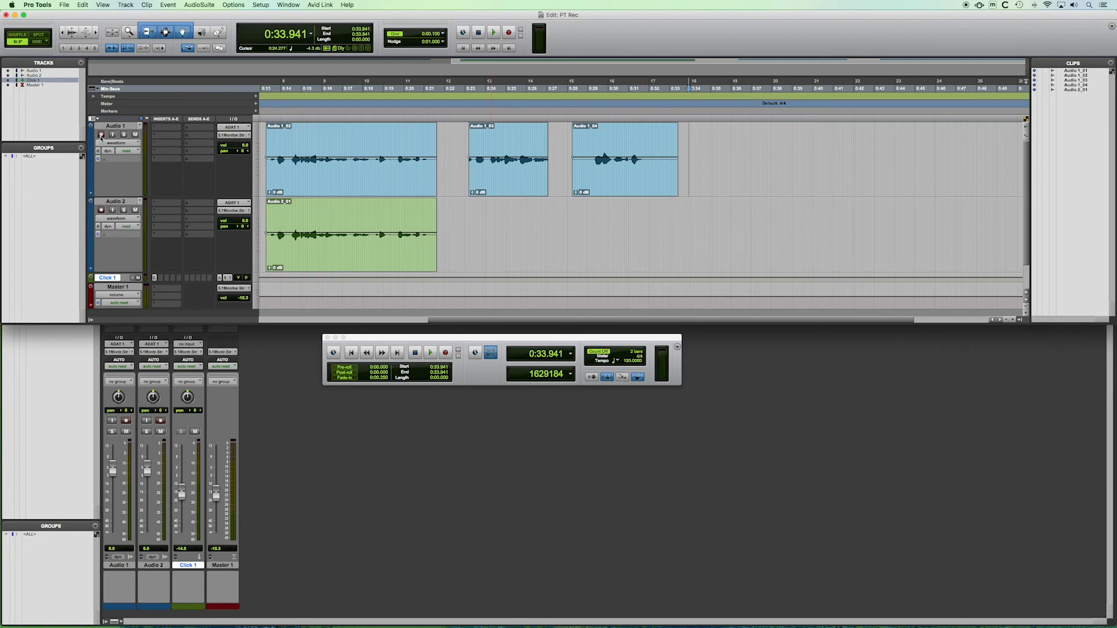
pyautogui.click(508, 32)
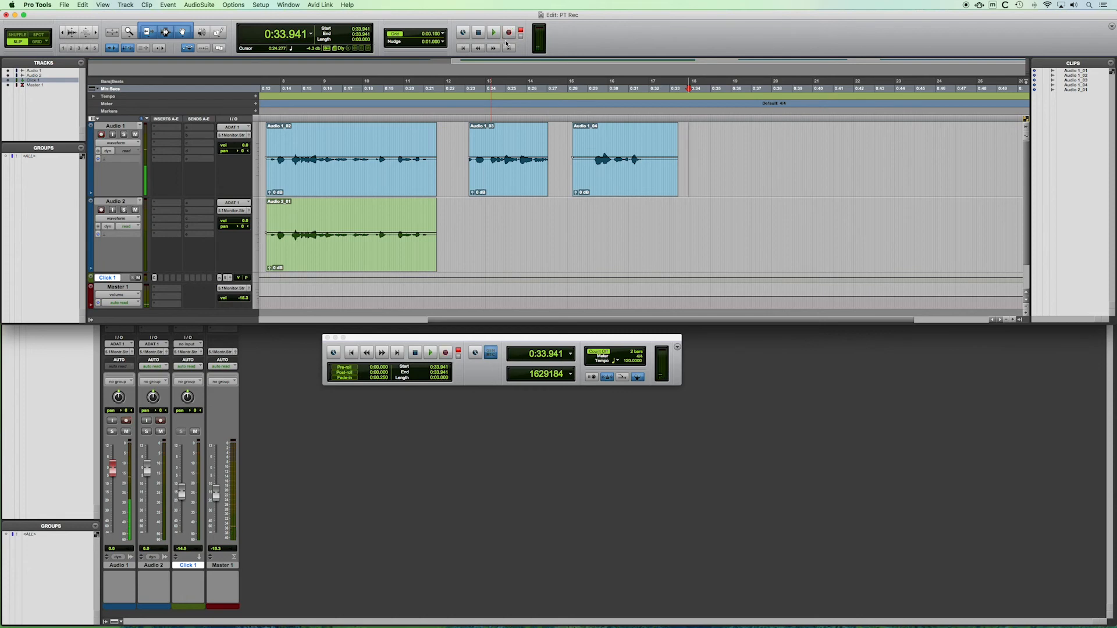
pyautogui.click(493, 33)
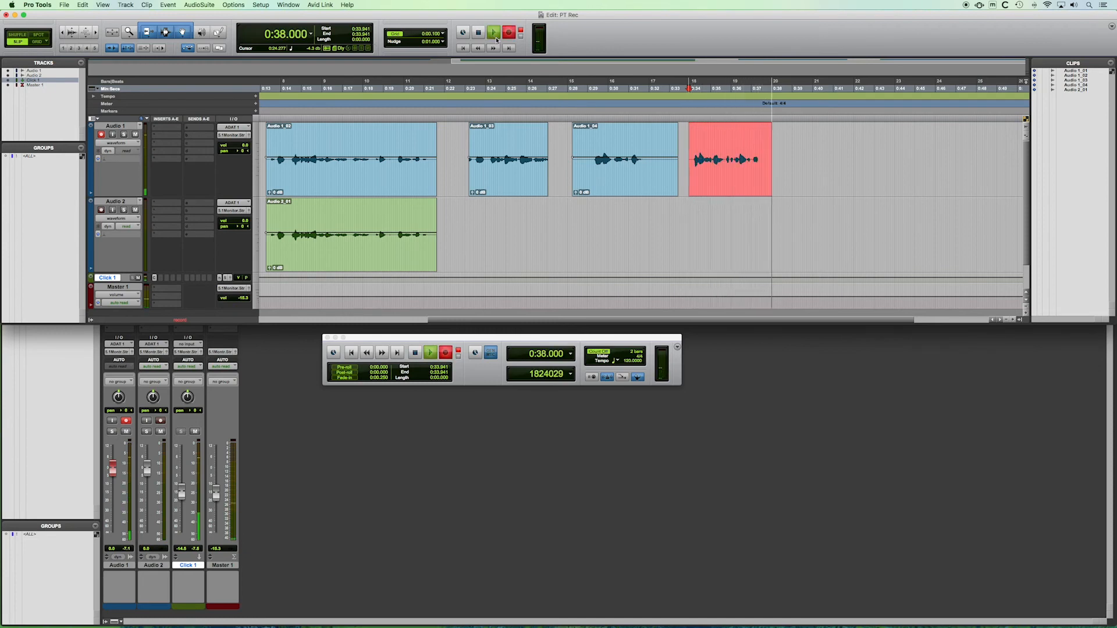
pyautogui.click(195, 431)
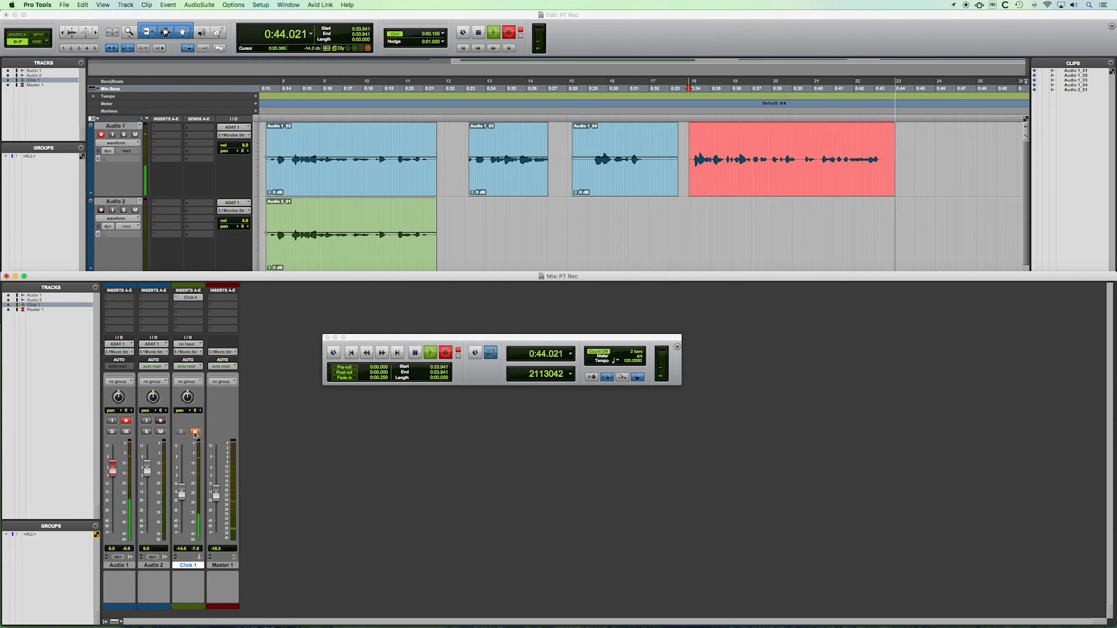
pyautogui.press('space')
pyautogui.click(194, 432)
pyautogui.click(243, 173)
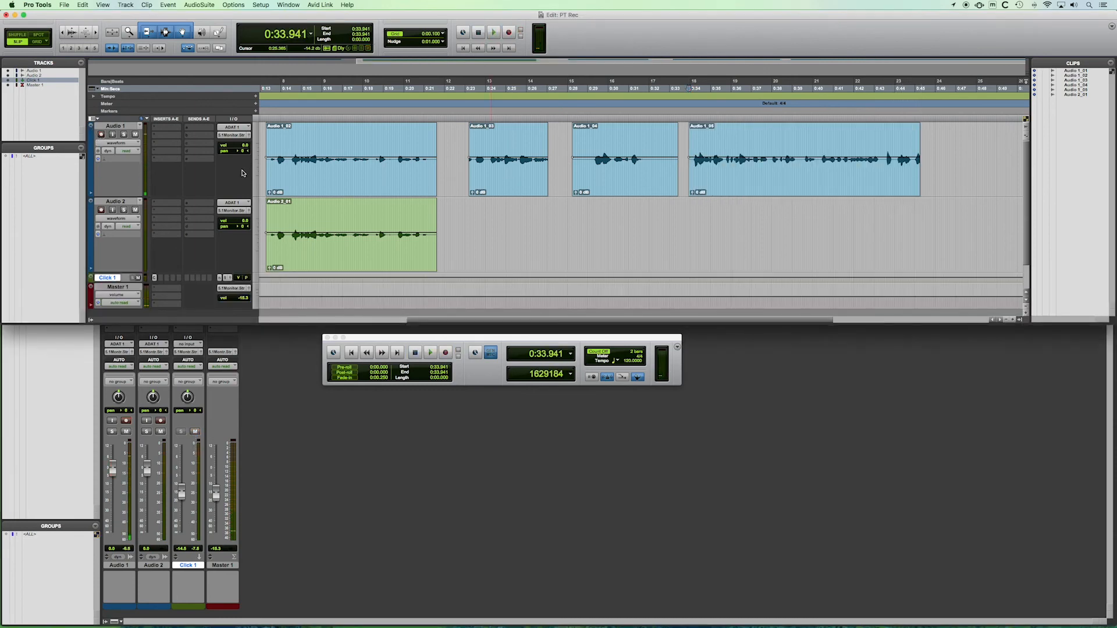
# Step: Select the last Audio 1 clip and play it back with the click, muting Click 1 during playback
pyautogui.click(754, 177)
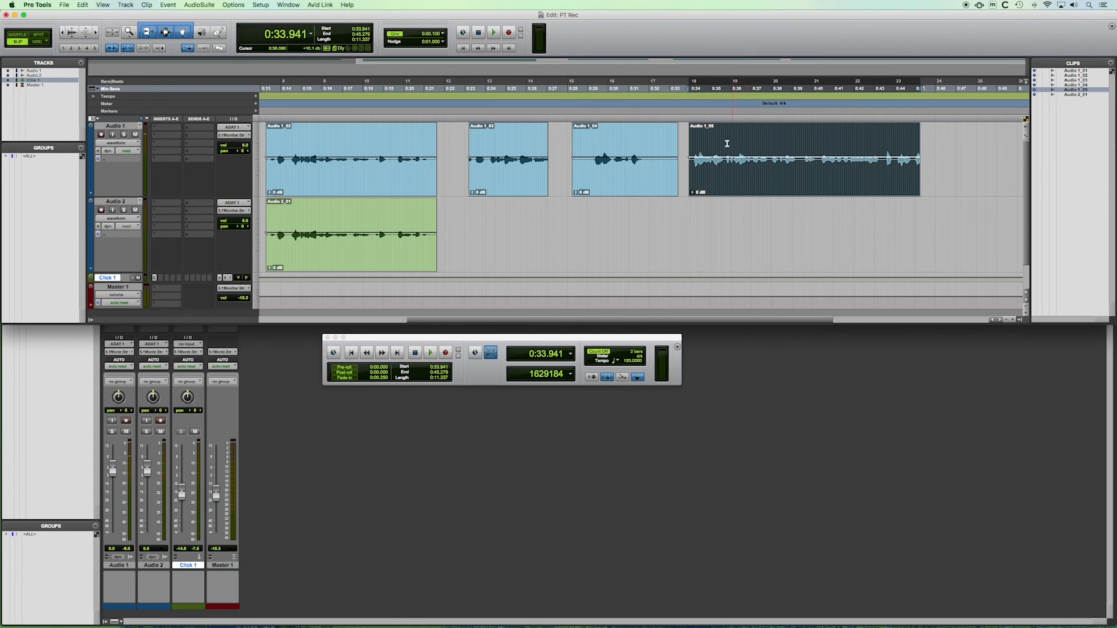
pyautogui.click(709, 138)
pyautogui.click(768, 183)
pyautogui.press('space')
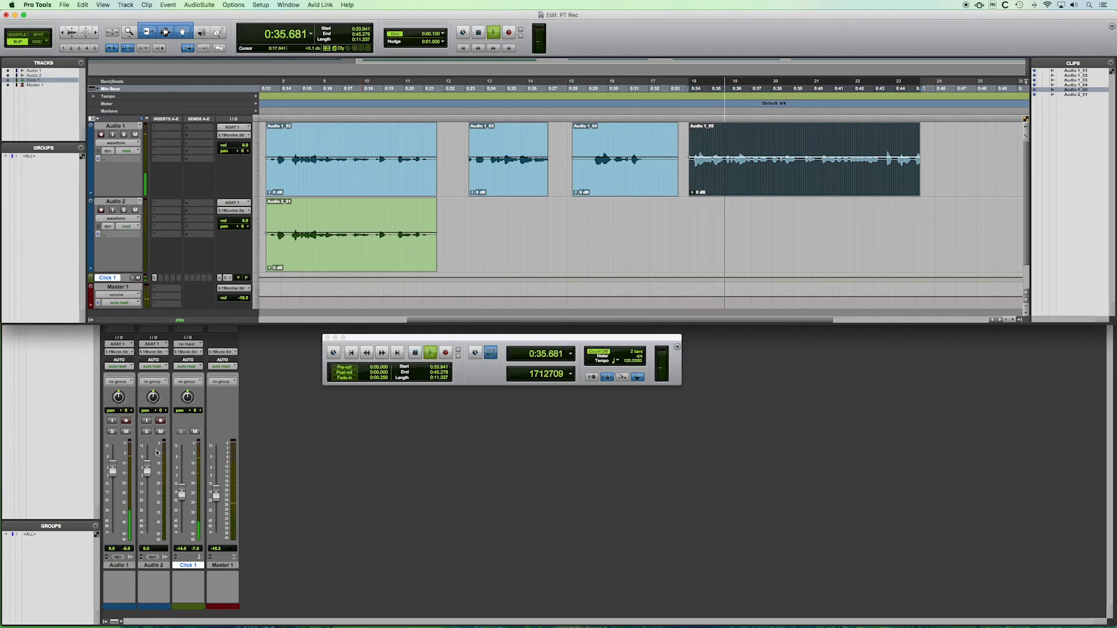
pyautogui.click(194, 432)
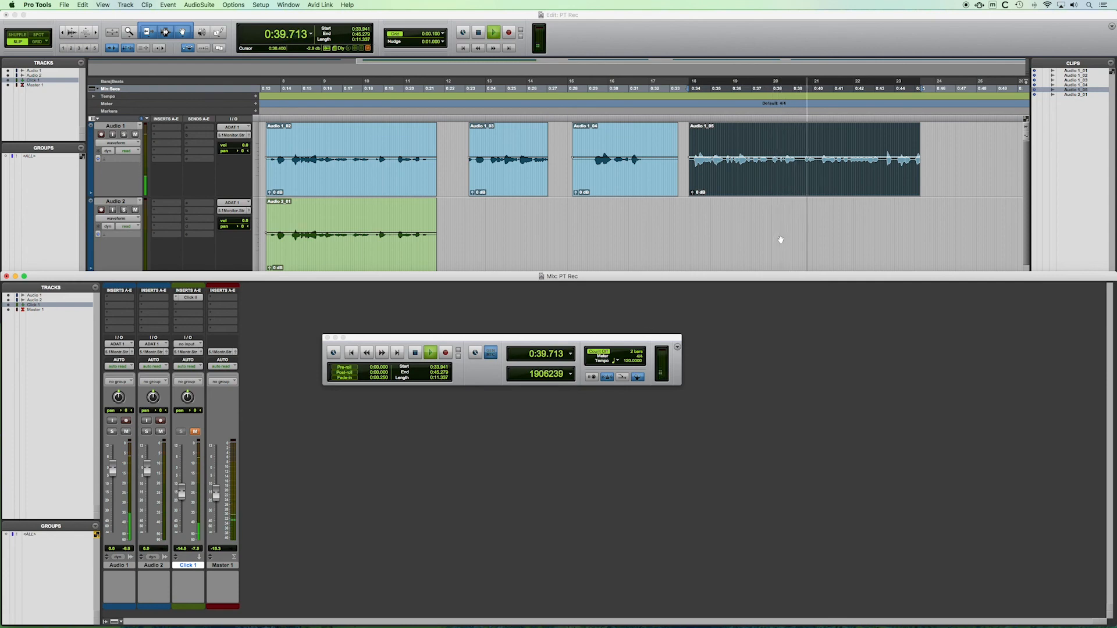
pyautogui.press('space')
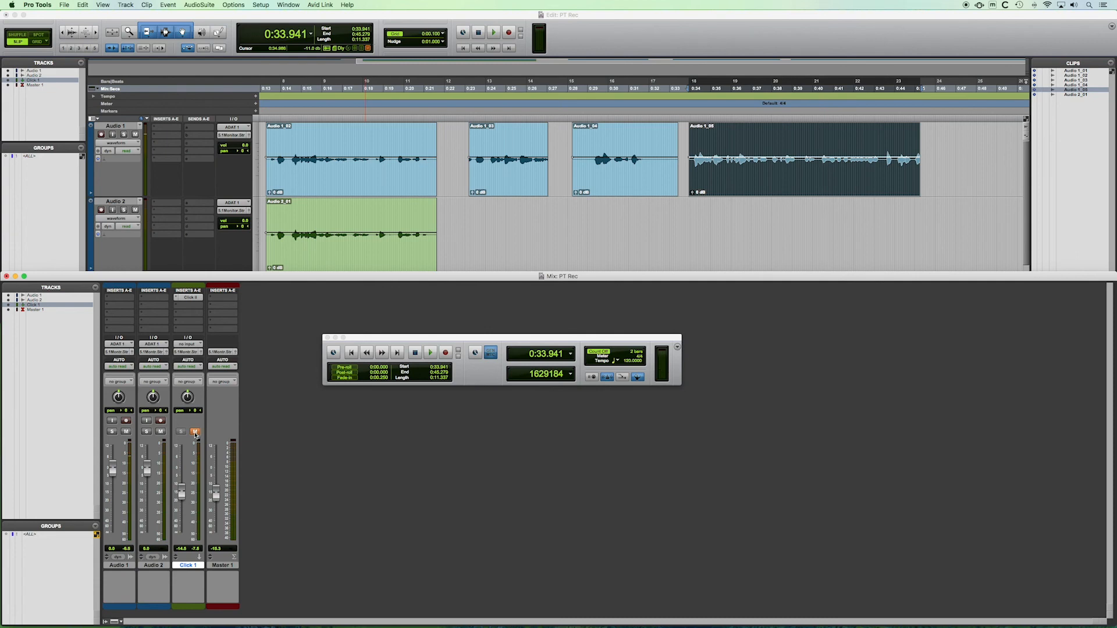
# Step: Replay the last Audio 1 clip with Click 1 unmuted, and mute the click again before stopping
pyautogui.click(195, 433)
pyautogui.press('space')
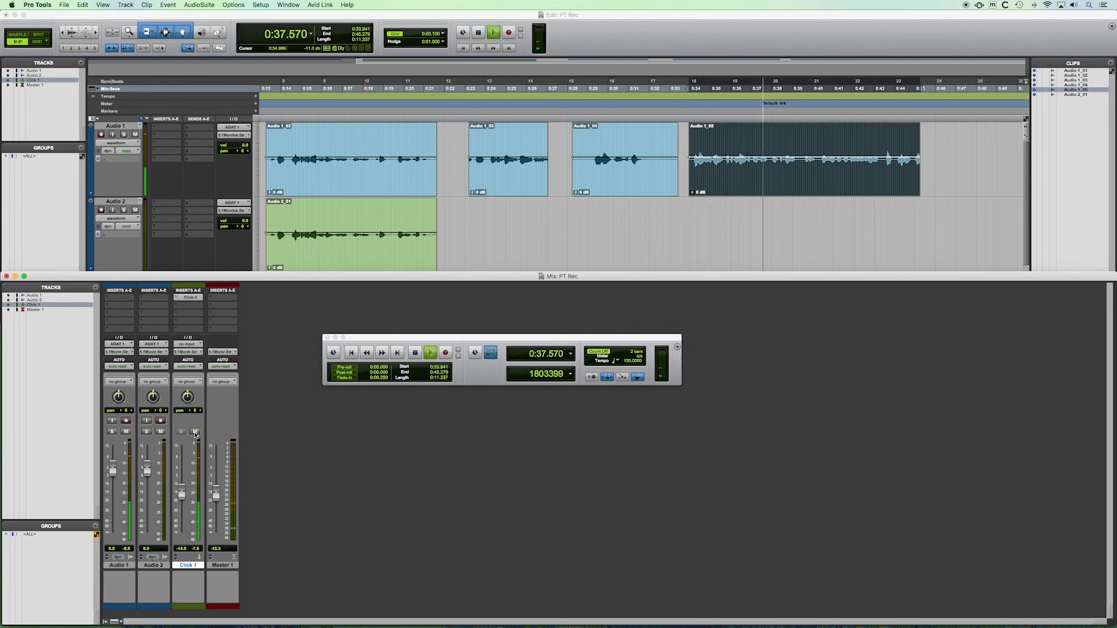
pyautogui.click(196, 432)
pyautogui.press('space')
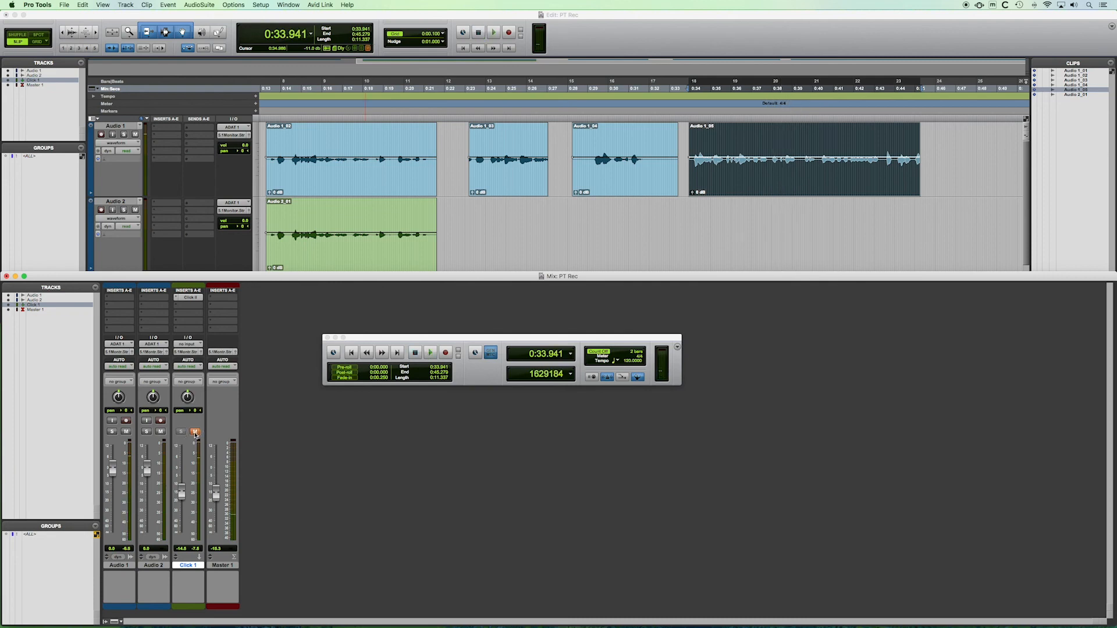
# Step: Enlarge the Click 1 track and draw a volume automation dip to the minimum from about 0:34.5 to 0:39.2
pyautogui.click(651, 220)
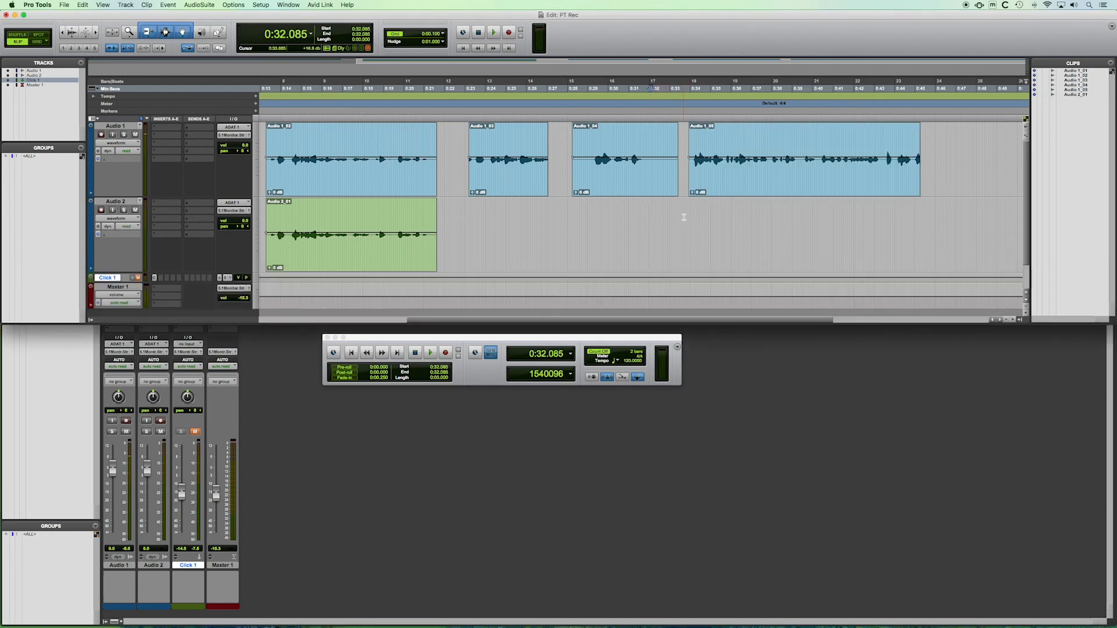
pyautogui.moveTo(130, 283); pyautogui.dragTo(133, 312)
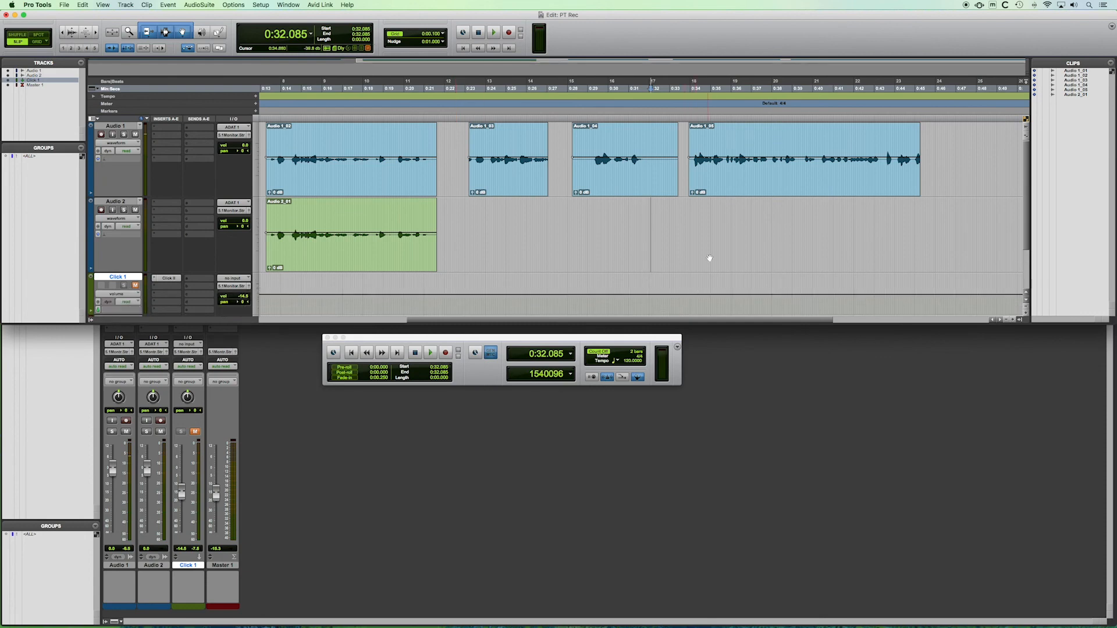
pyautogui.click(701, 295)
pyautogui.moveTo(767, 281); pyautogui.dragTo(764, 327)
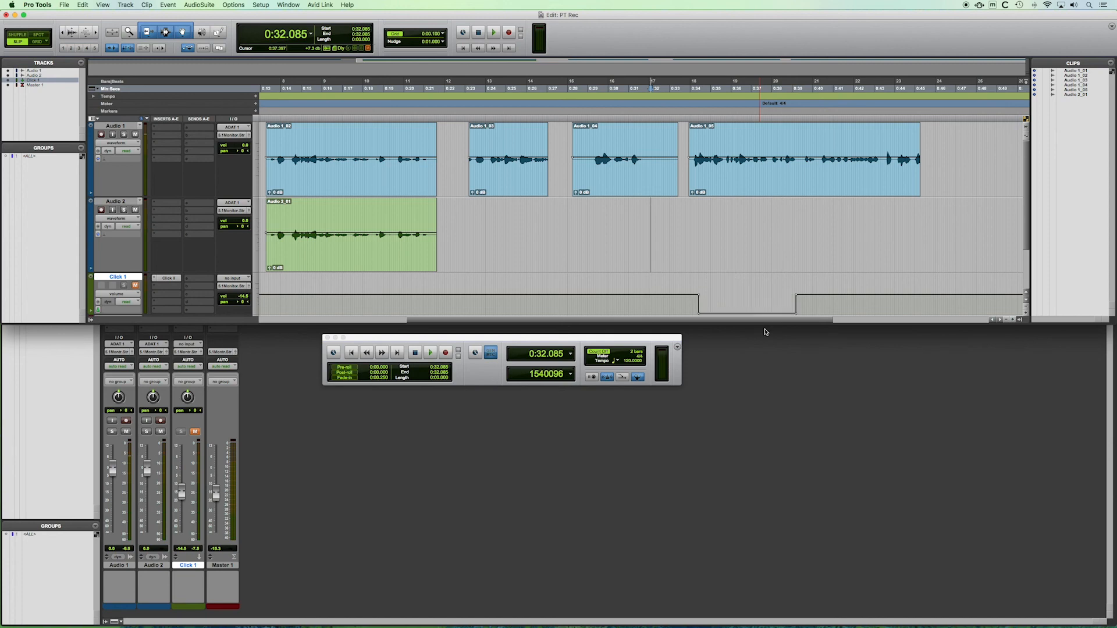
# Step: Select the range around the Click 1 volume dip, from about 0:34.1 to 0:40.9, to examine the automation
pyautogui.click(686, 143)
pyautogui.moveTo(692, 297); pyautogui.dragTo(830, 291)
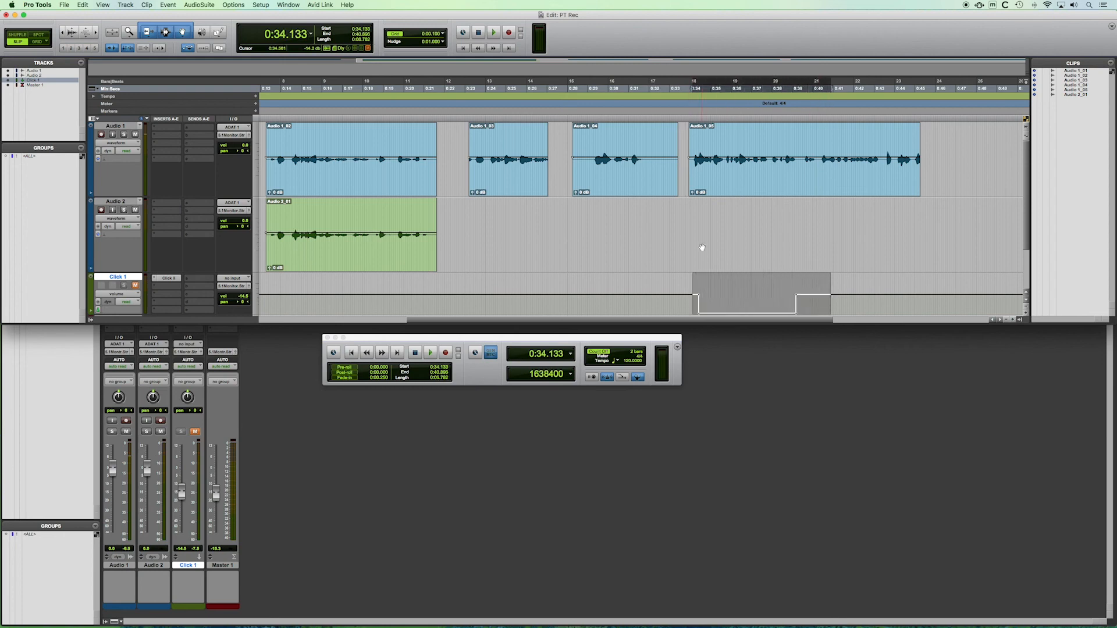
pyautogui.click(702, 248)
# Step: Unmute Click 1 and play from about 0:33.1 through its volume dip to hear the automation
pyautogui.click(685, 141)
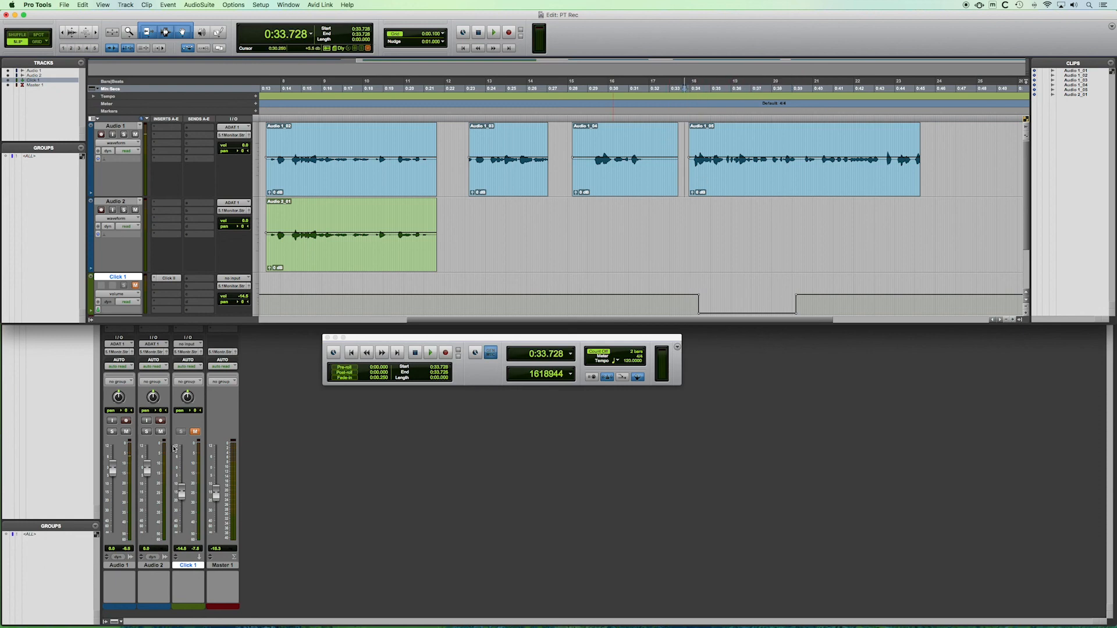
pyautogui.click(196, 432)
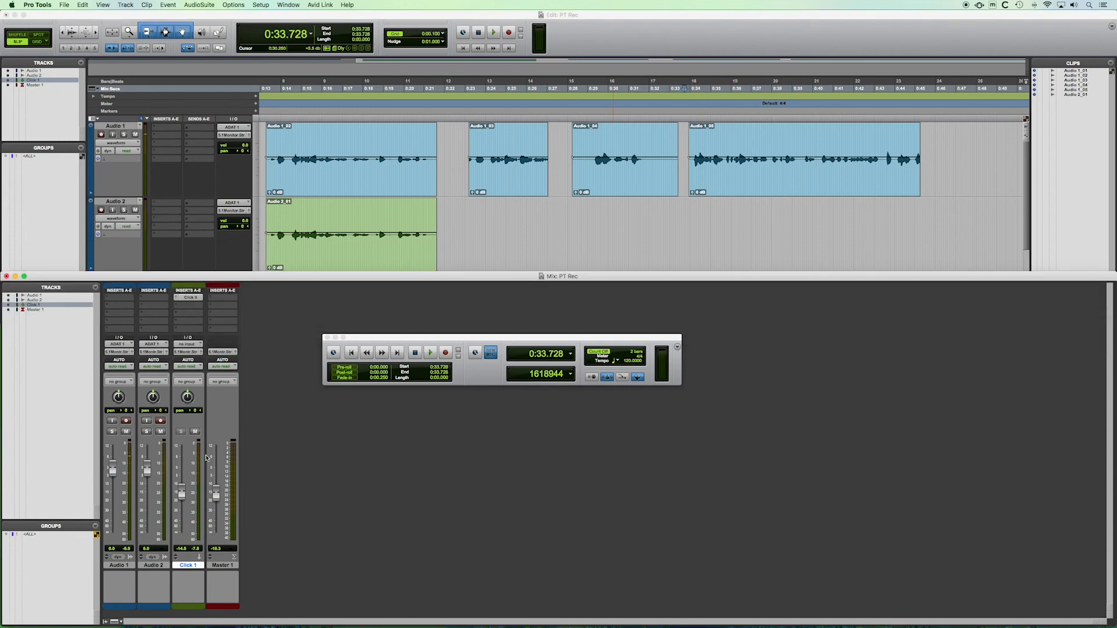
pyautogui.click(672, 222)
pyautogui.press('space')
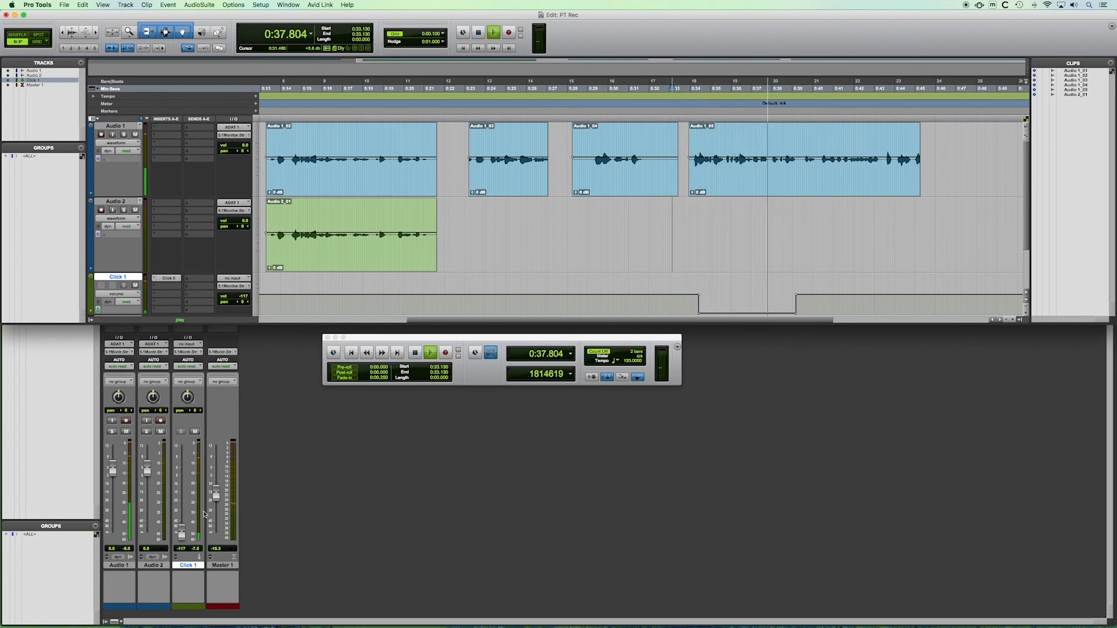
pyautogui.moveTo(182, 531); pyautogui.dragTo(193, 496)
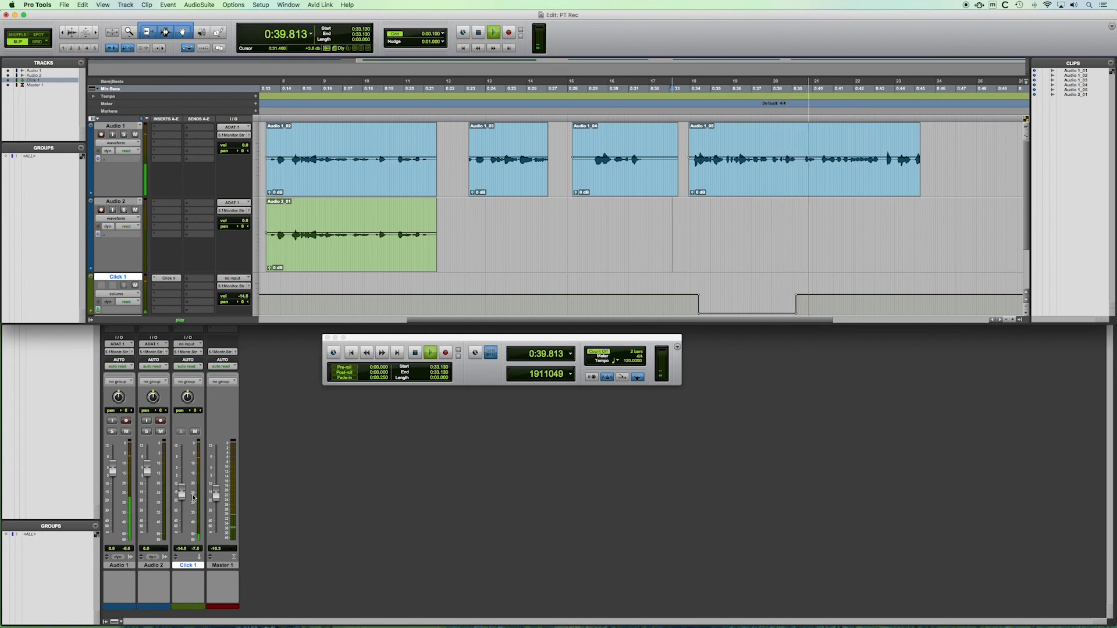
pyautogui.press('space')
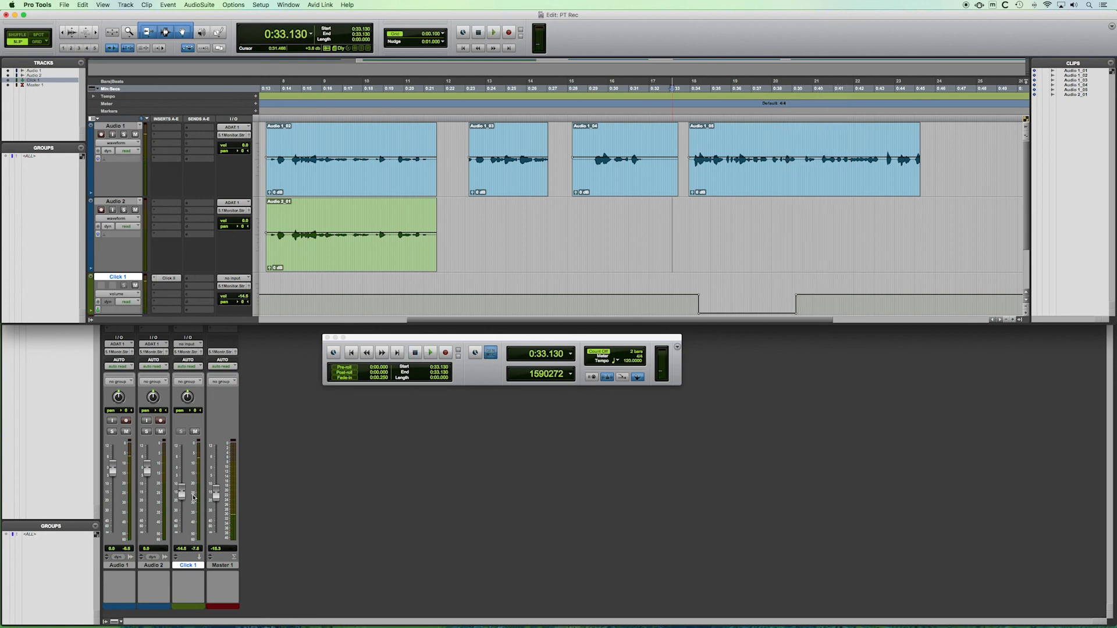
# Step: Mute Click 1 and select the Audio 1_05 clip and the Audio 1_04 clip in turn on the Audio 1 track
pyautogui.click(135, 286)
pyautogui.click(724, 187)
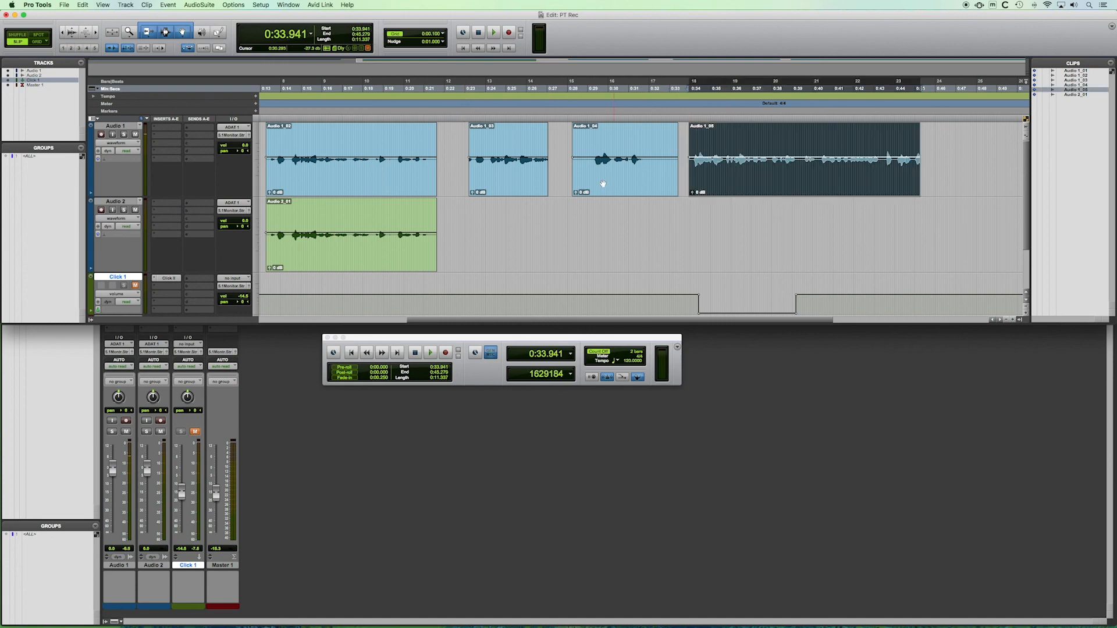
pyautogui.click(594, 183)
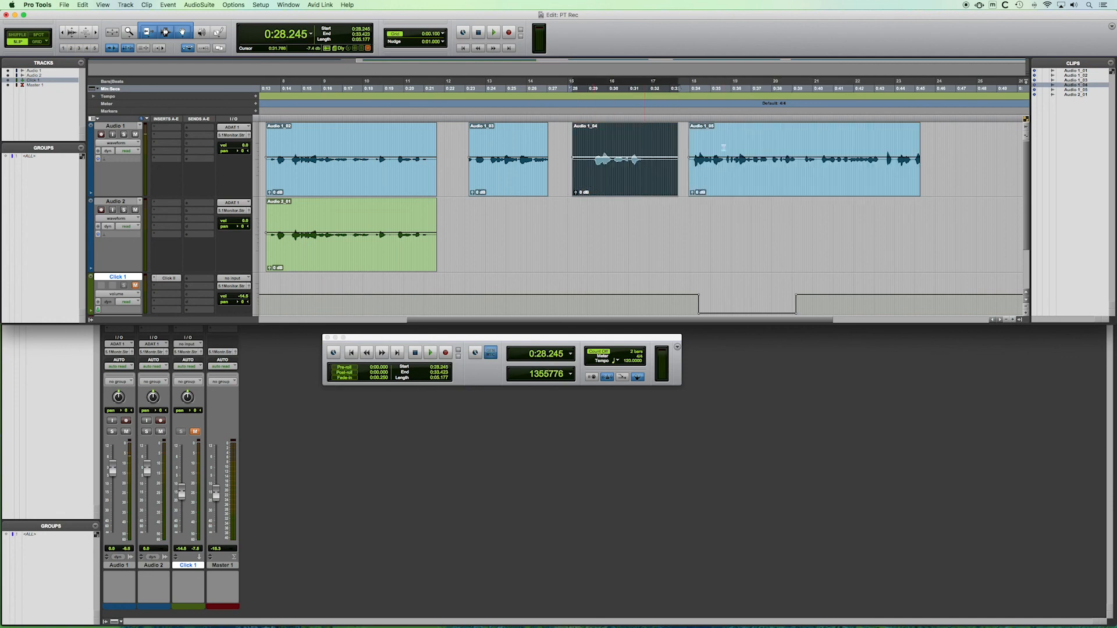
# Step: Select the recorded clips one by one in the clip list, from Audio 1_01 down to Audio 2_01, to locate each on the timeline
pyautogui.click(1074, 70)
pyautogui.click(1074, 79)
pyautogui.click(1071, 75)
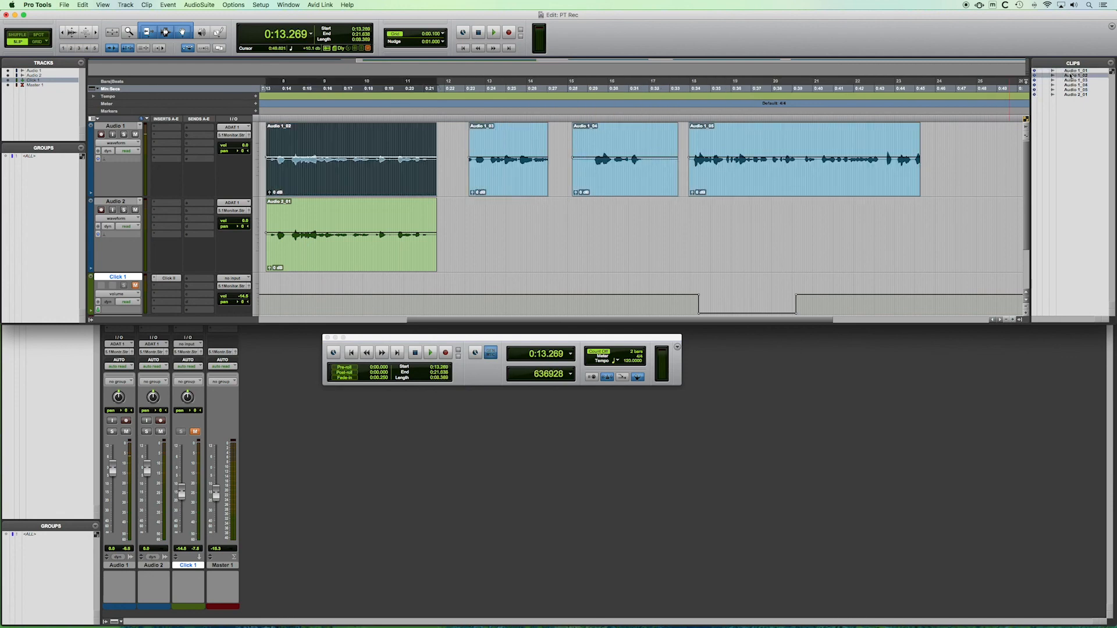
pyautogui.click(1073, 80)
pyautogui.click(1074, 85)
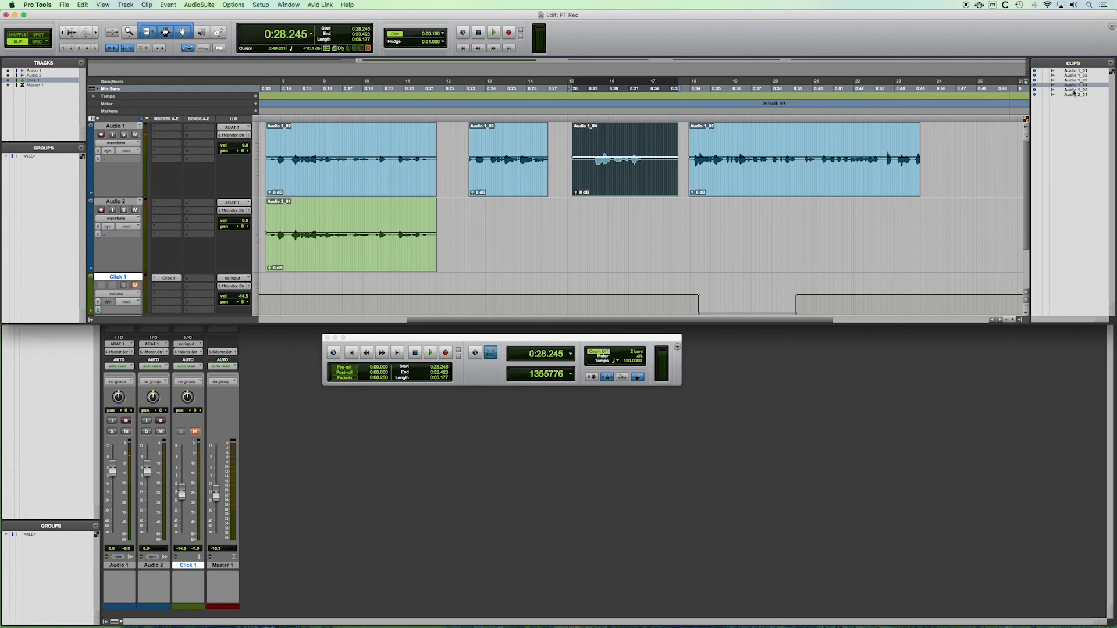
pyautogui.click(1074, 90)
pyautogui.click(1074, 95)
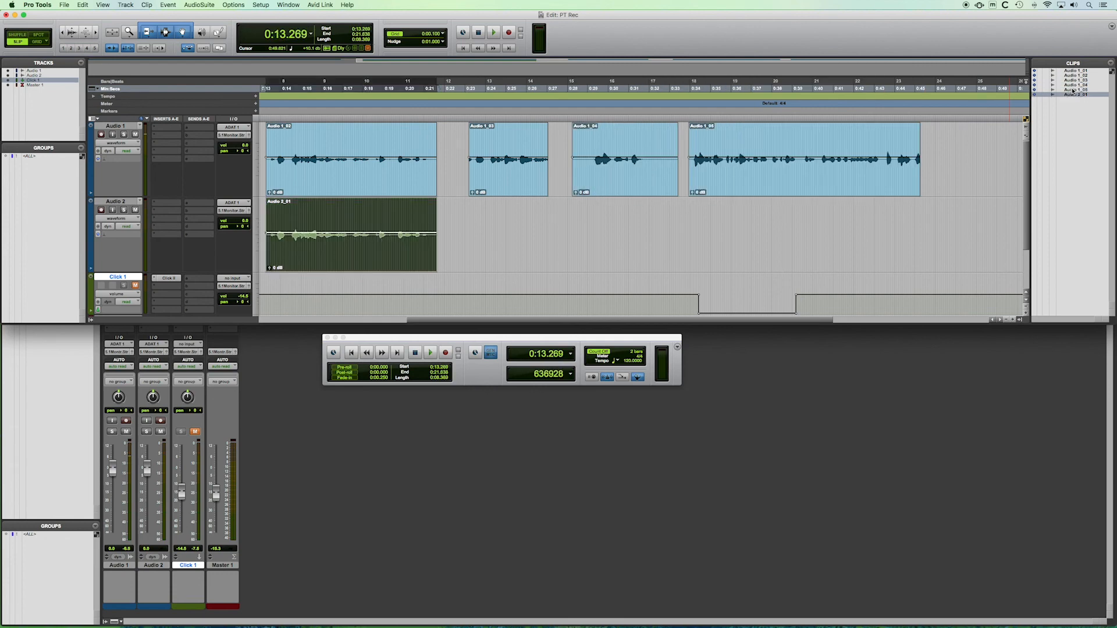
# Step: Go back up the clip list through Audio 1_05, Audio 1_03 and Audio 1_02, ending with Audio 1_01 selected
pyautogui.click(1074, 90)
pyautogui.click(1073, 81)
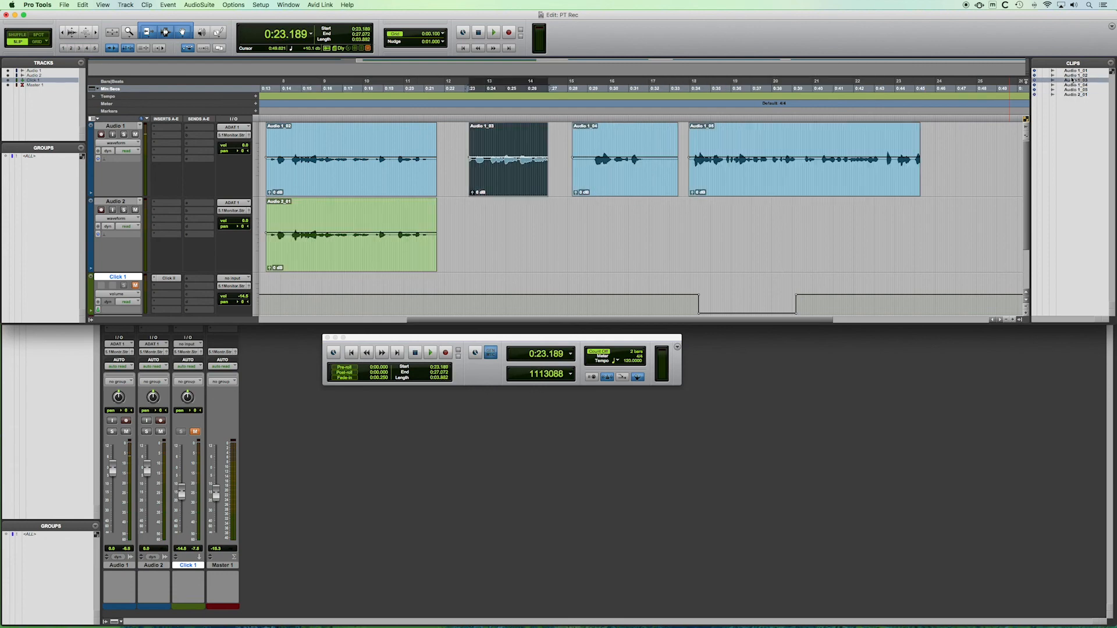
pyautogui.click(1073, 76)
pyautogui.click(1072, 71)
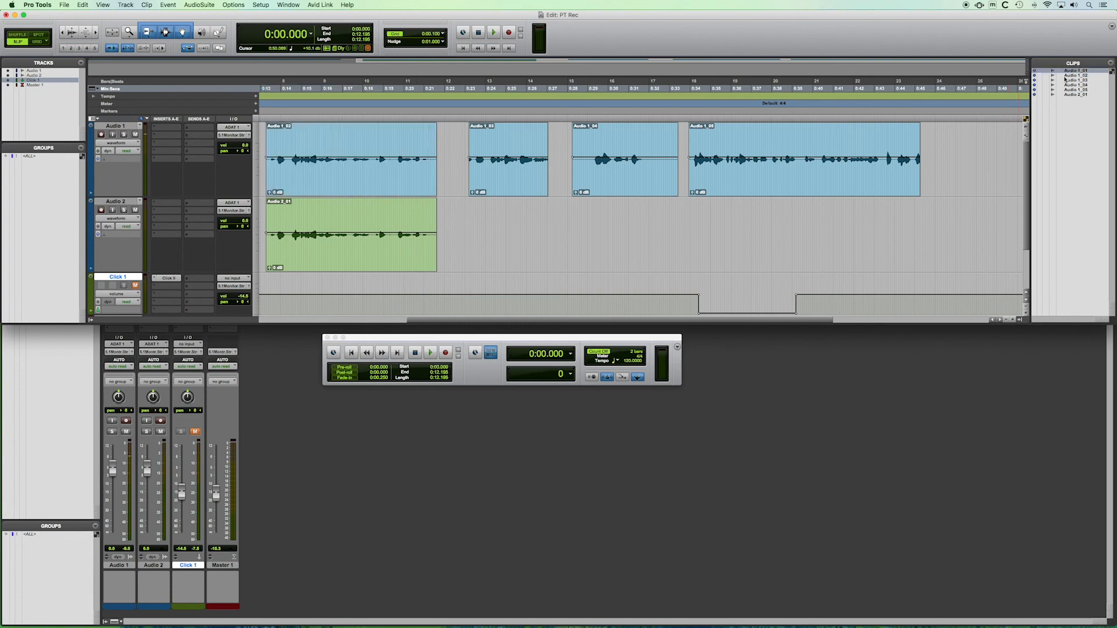